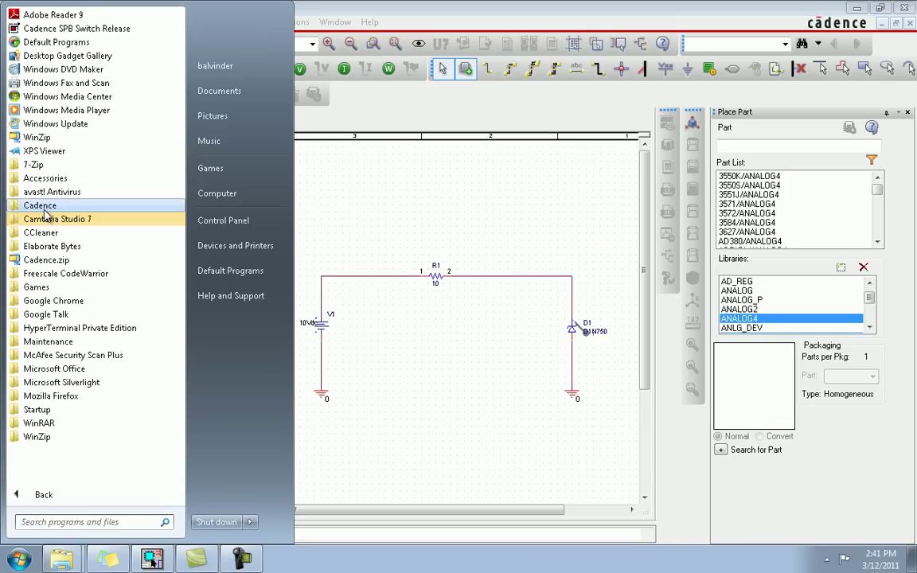
Launch Model Editor from the Cadence Release 16.3 PSpice Accessories with Design Entry HDL as the default design entry tool.
left_click(48, 217)
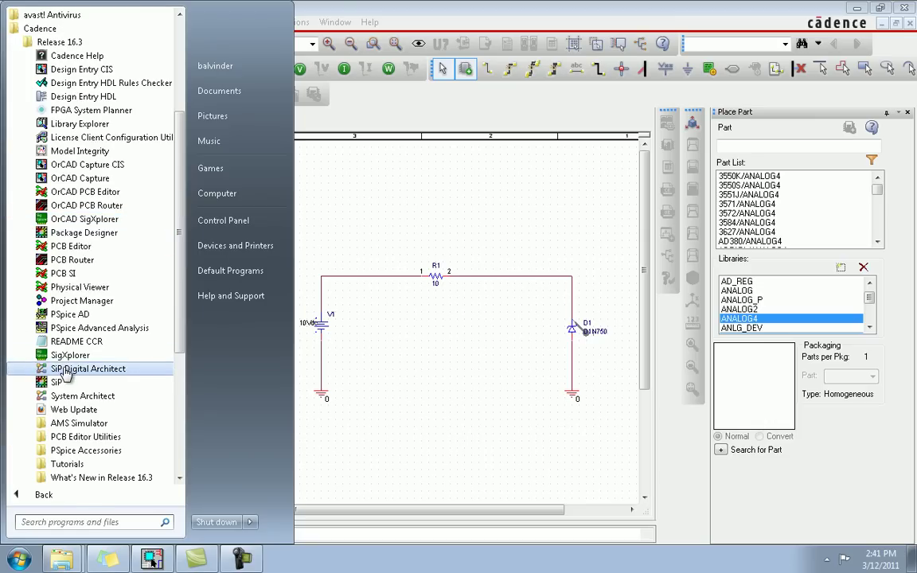
left_click(84, 450)
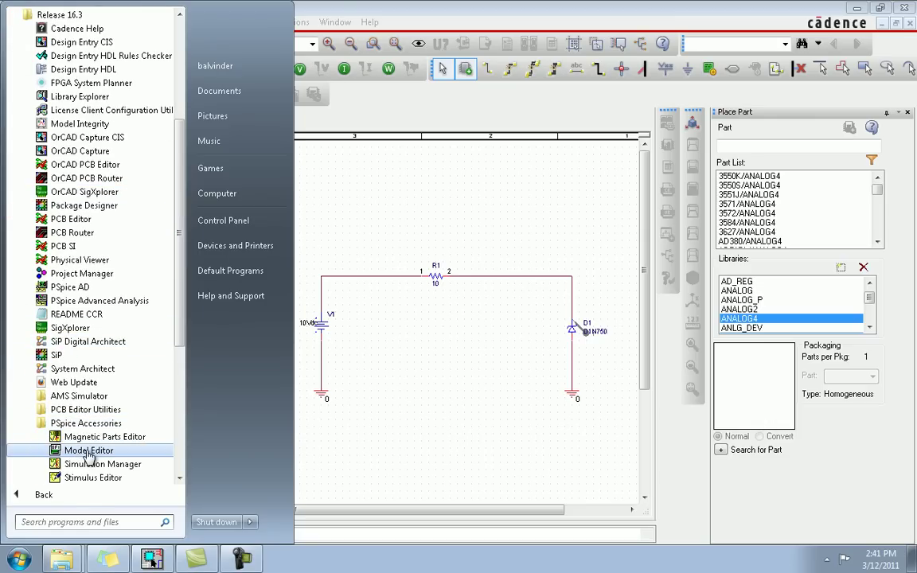
left_click(90, 455)
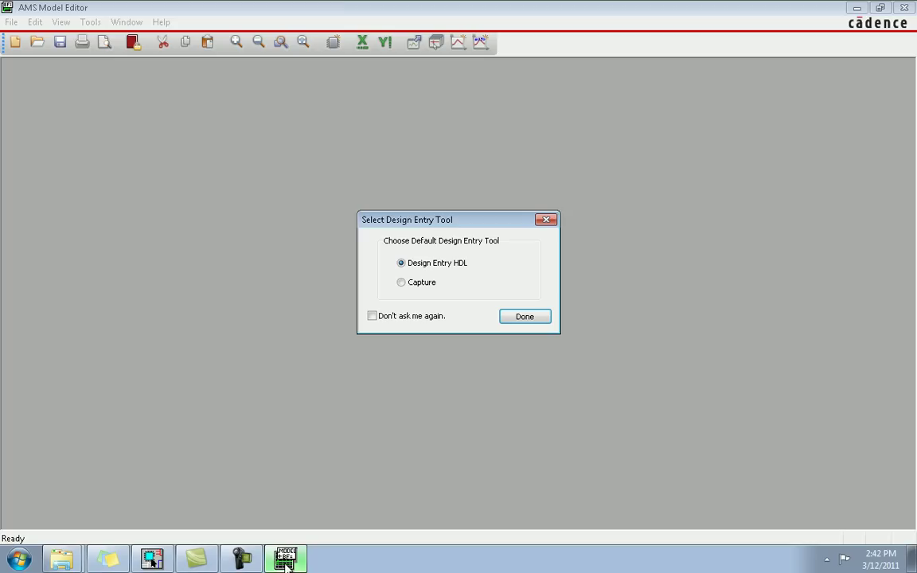
left_click(286, 560)
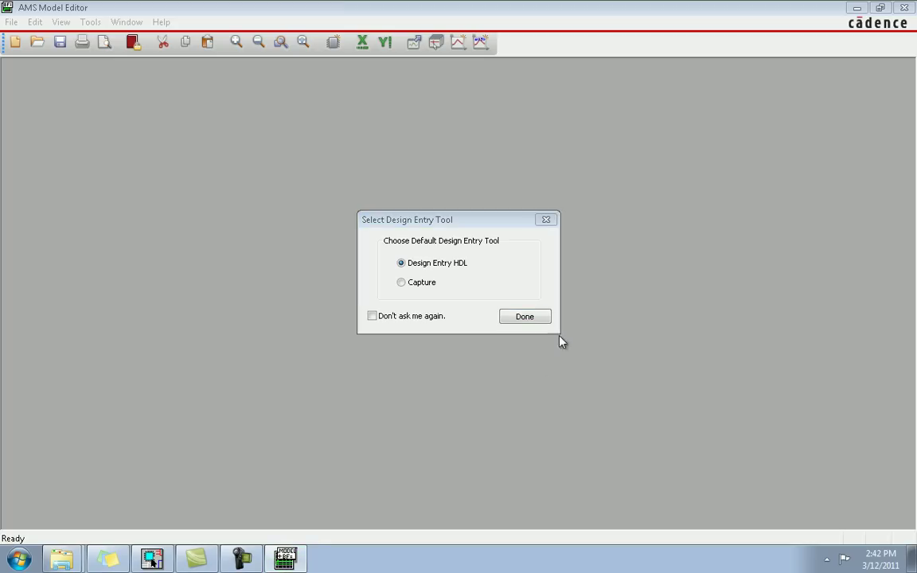
left_click(531, 319)
Create a new model library and add a Diode model named UF180 that uses device characteristic curves.
left_click(11, 22)
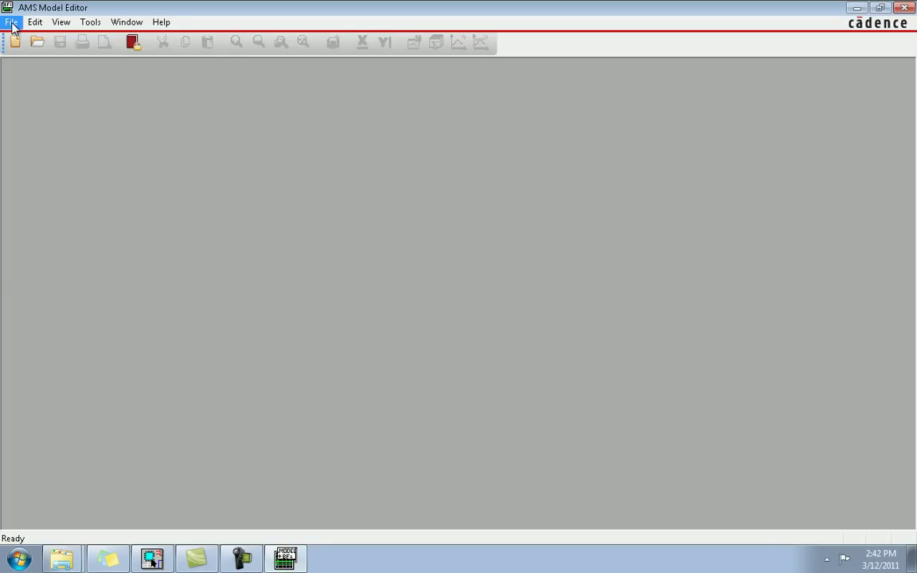
left_click(24, 38)
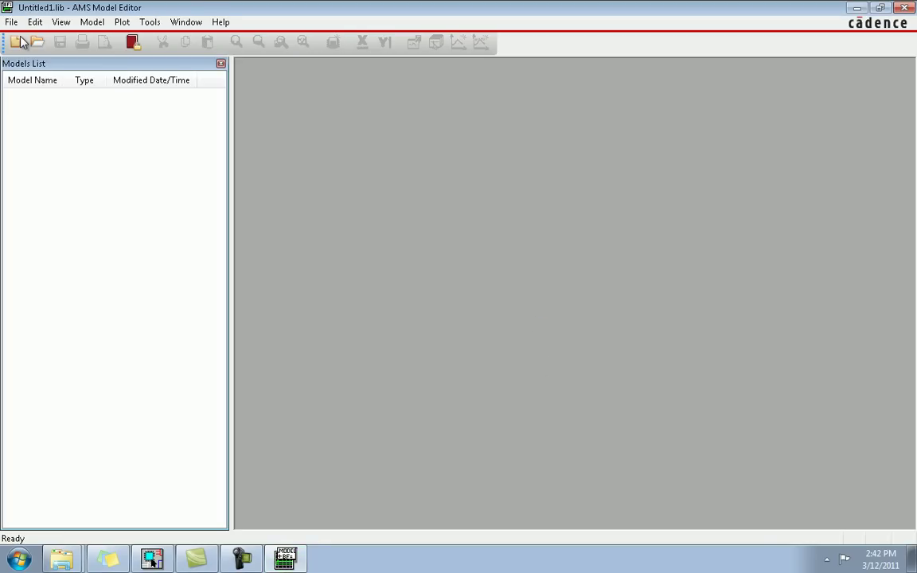
left_click(338, 45)
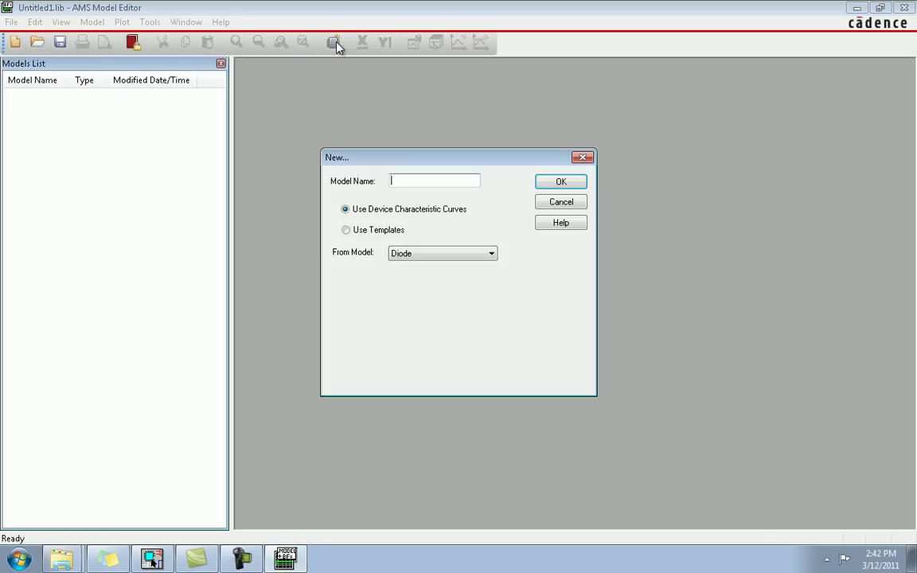
left_click(412, 185)
type("UF")
type("180")
key("Return")
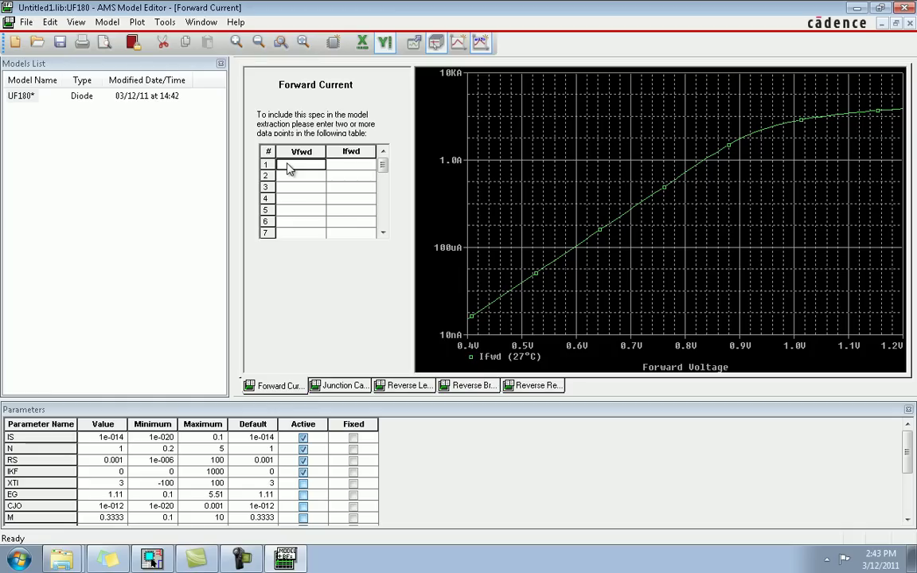
Enter the first three forward current points (Vfwd, Ifwd): 0.77 and 0.1, 0.9 and 0.4, 1 and 0.85.
type("0.77")
key("Tab")
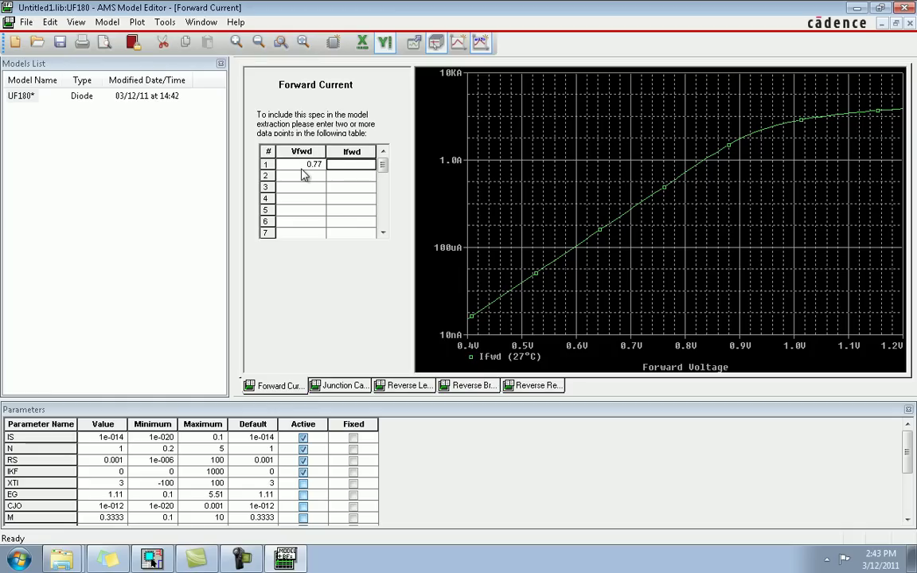
type("0.1")
key("Tab")
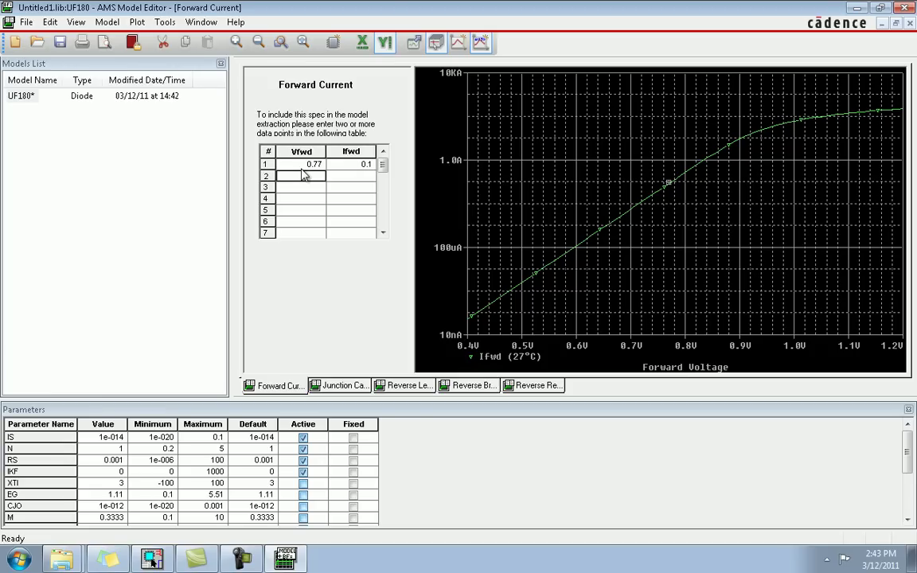
type("0.9")
key("Tab")
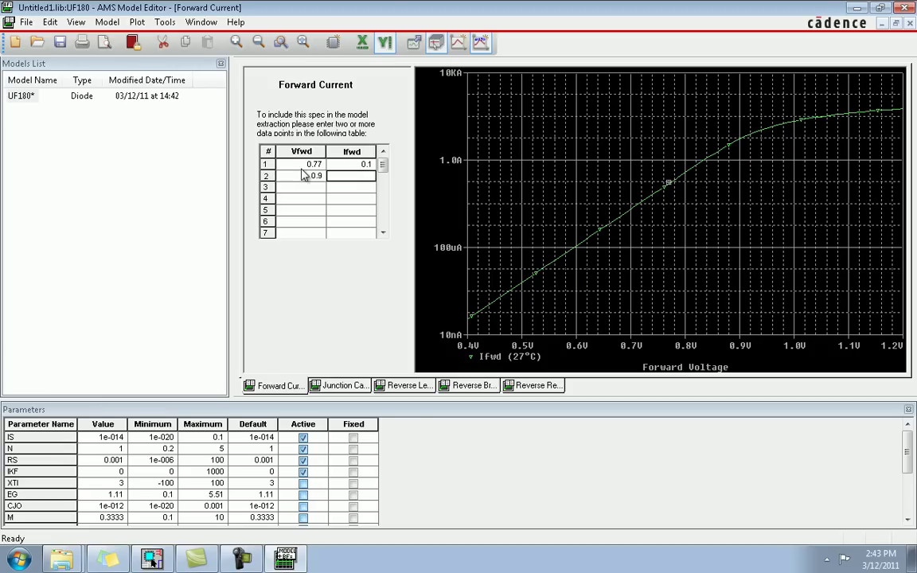
type("0.4")
key("Tab")
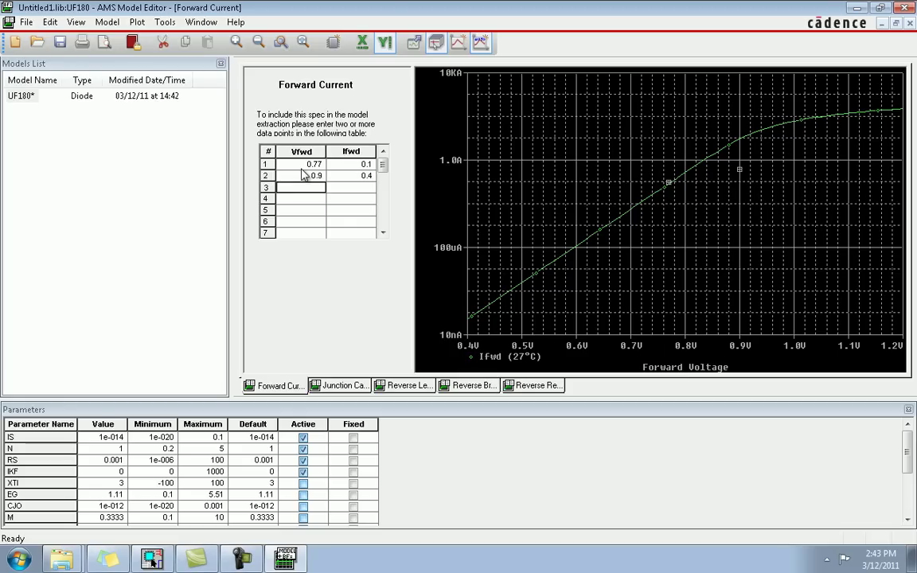
type("1")
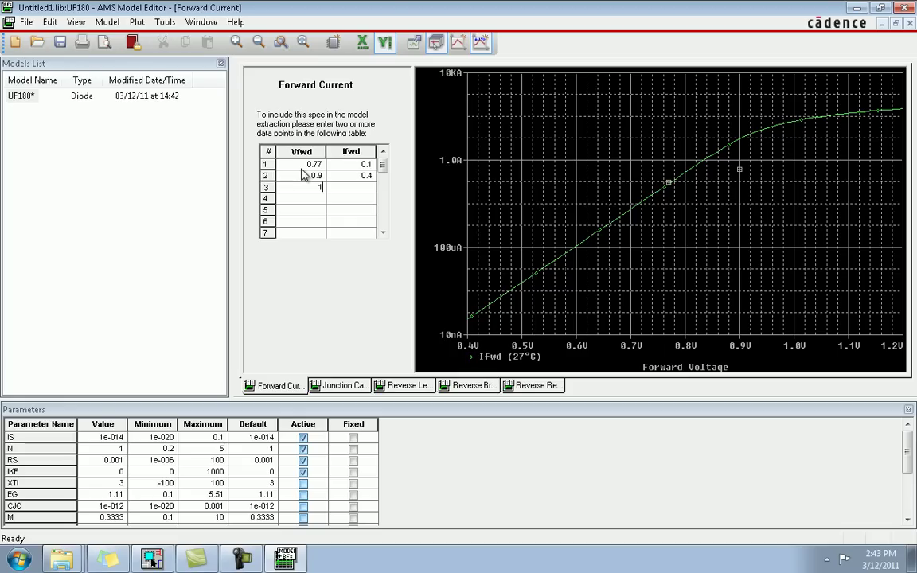
key("Tab")
type("0.85")
key("Tab")
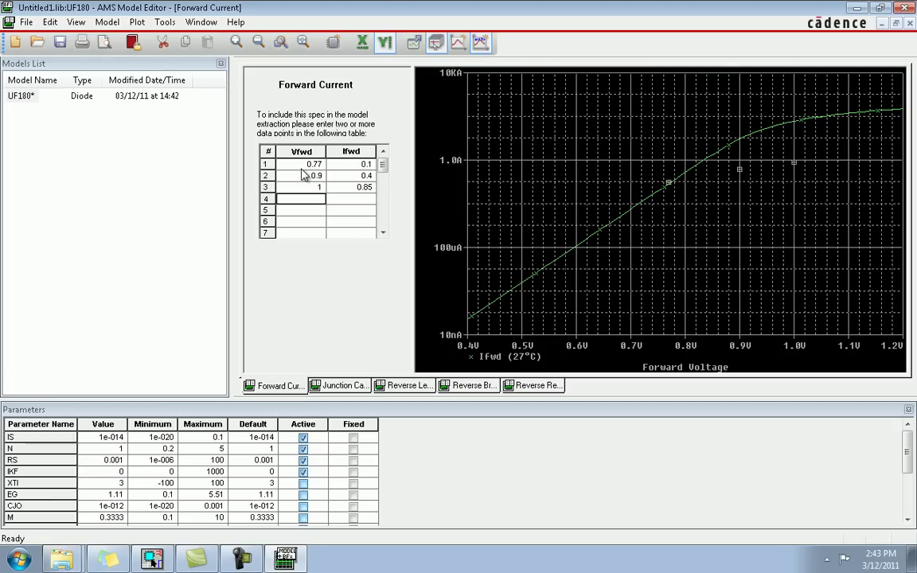
Add forward current points four to six (Vfwd, Ifwd): 1.2 and 2.9, 1.6 and 10, 1.9 and 20.
type("1.2")
key("Tab")
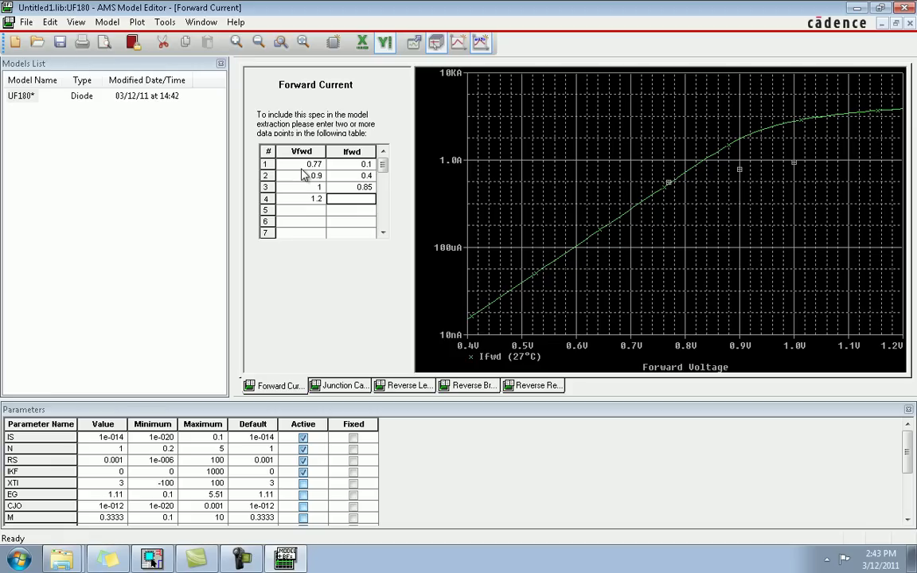
type("2.9")
key("Tab")
type("1.6")
key("Tab")
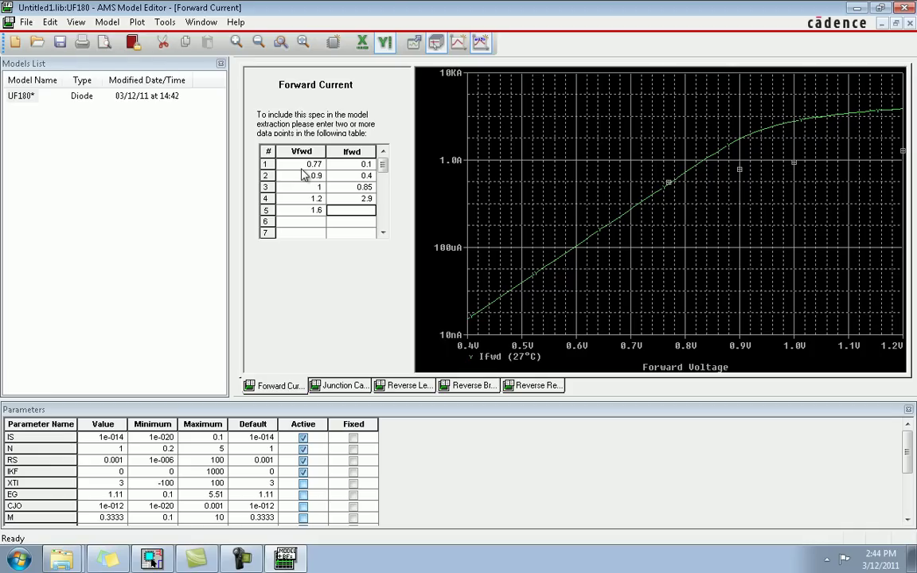
type("10")
key("Tab")
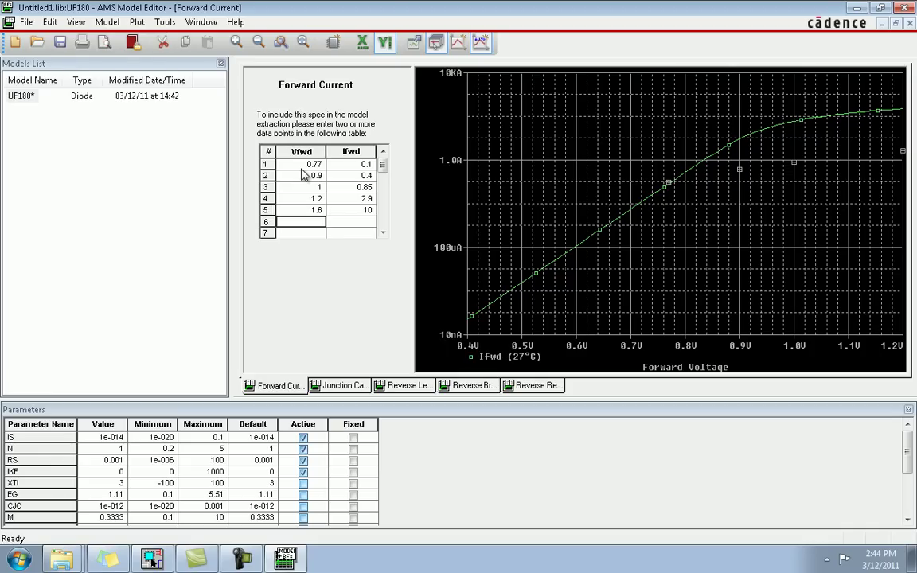
type("1.9")
key("Tab")
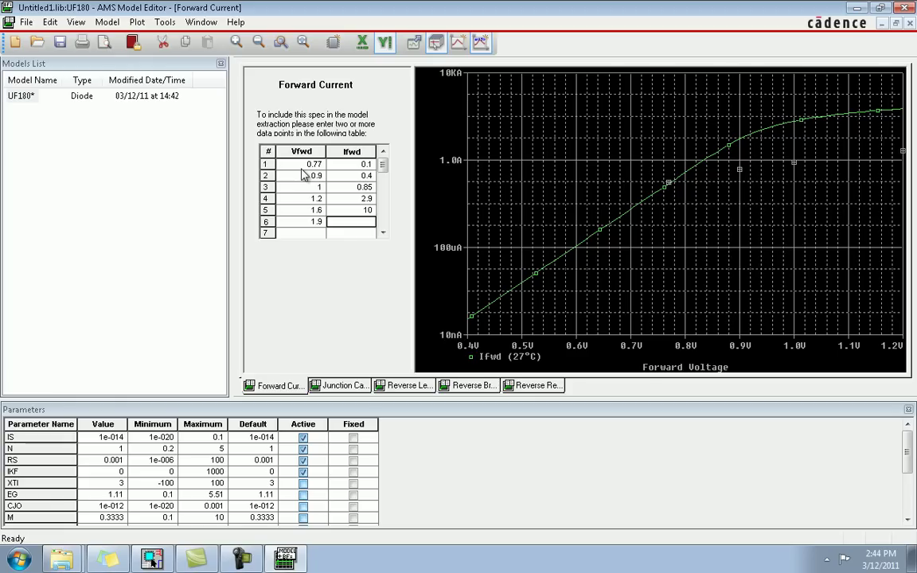
type("20")
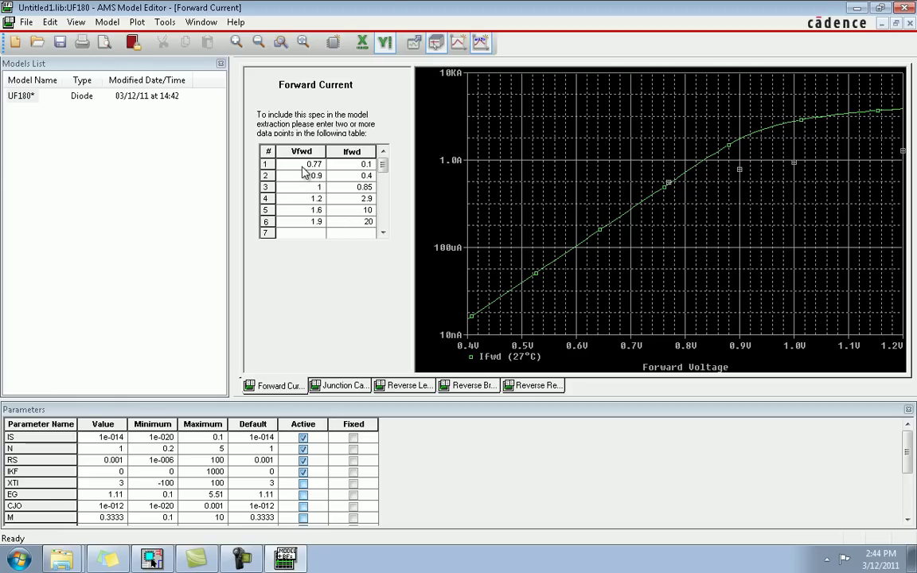
Enter the first junction capacitance data point with Vrev 0.1 and Cj 1.8e-011.
left_click(339, 386)
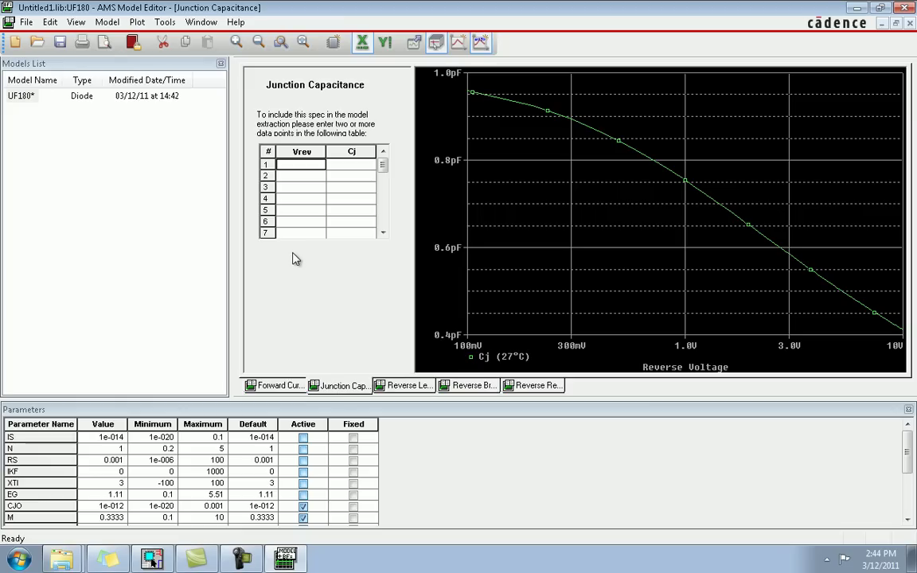
type("0.1")
key("Tab")
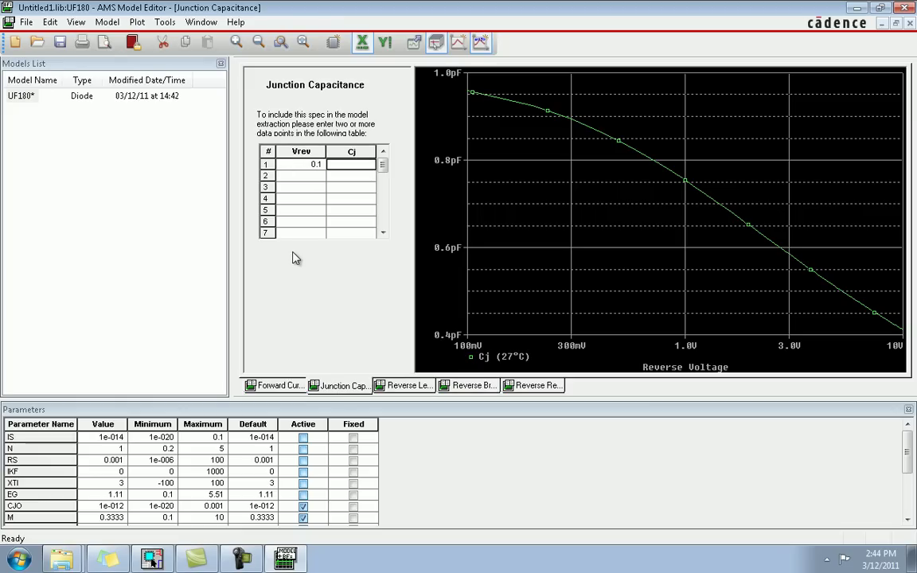
type("1.")
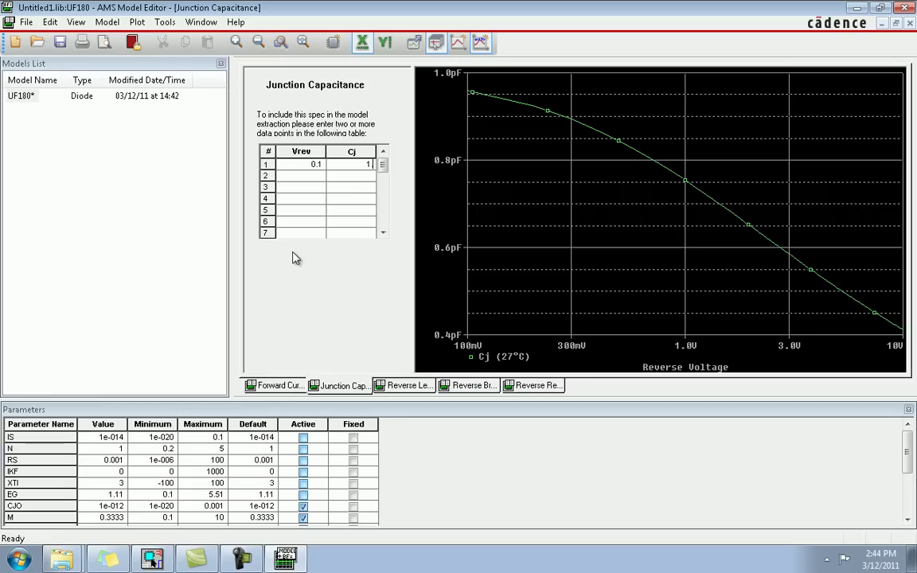
type("8e-011")
key("Tab")
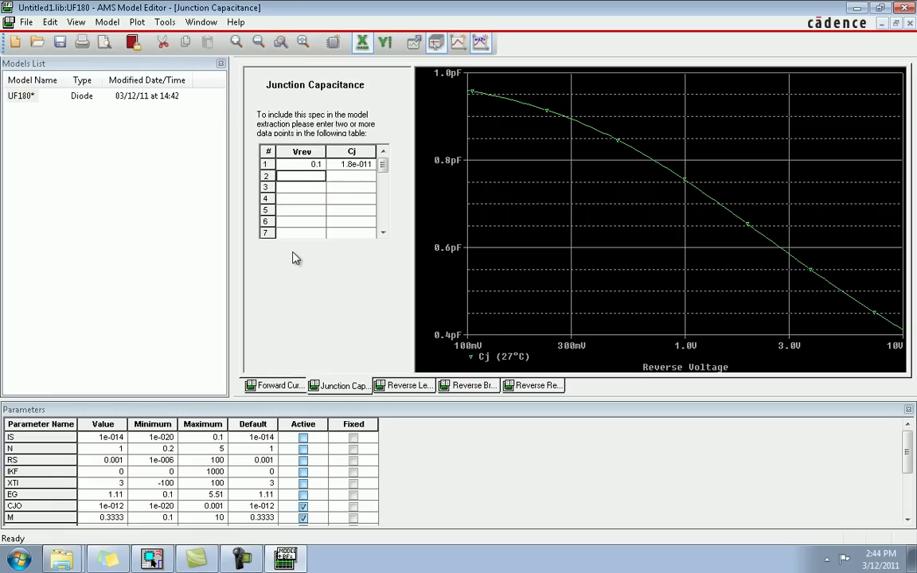
Enter the reverse voltages 2, 40 and 100 in rows 2 to 4 of the junction capacitance table.
type("2")
key("Return")
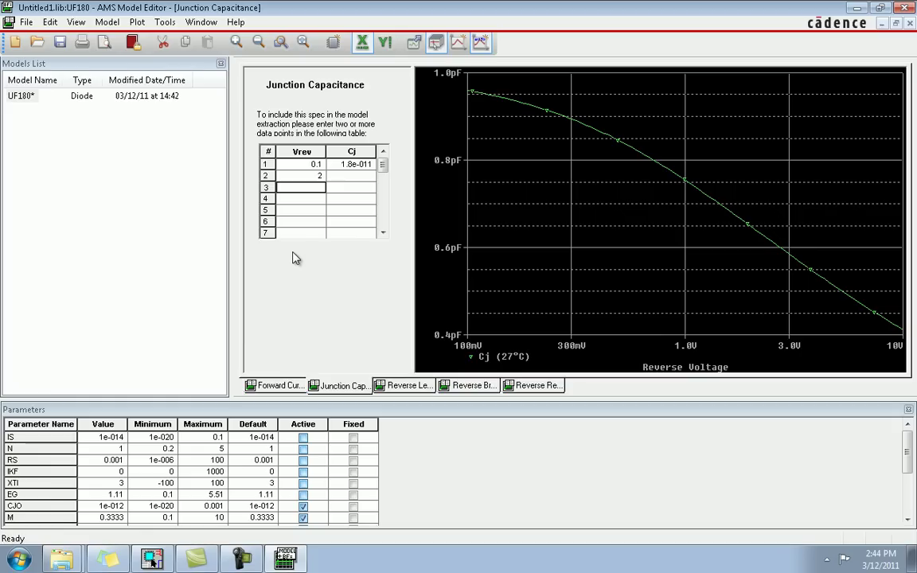
type("40")
key("Return")
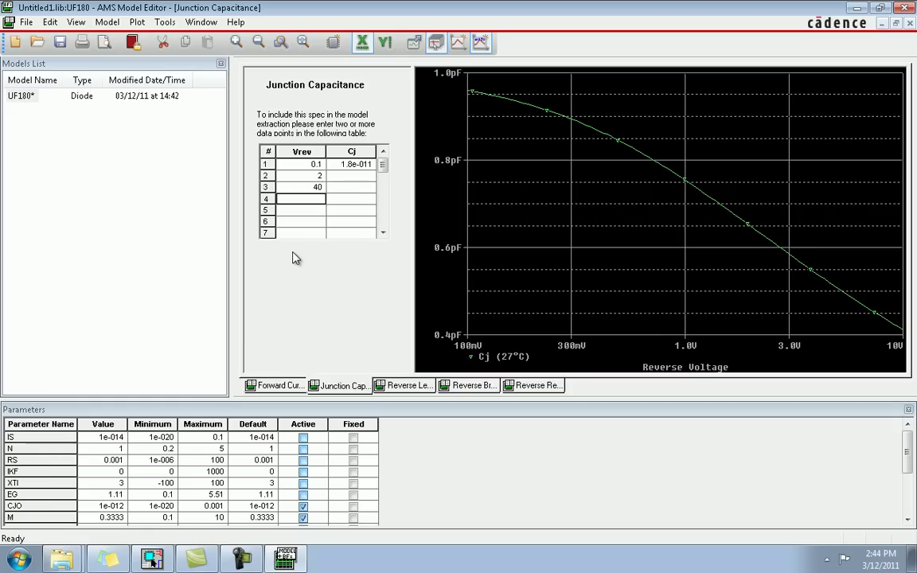
type("100")
key("Return")
Set Cj to 3e-012 for Vrev 100, 4e-012 for Vrev 40 and 1.05e-011 for Vrev 2.
key("Tab")
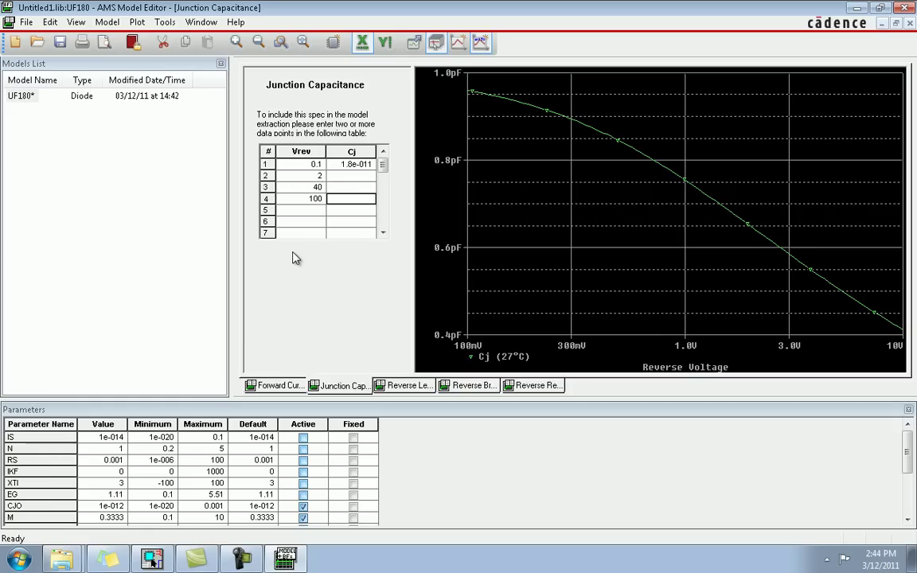
type("3e-")
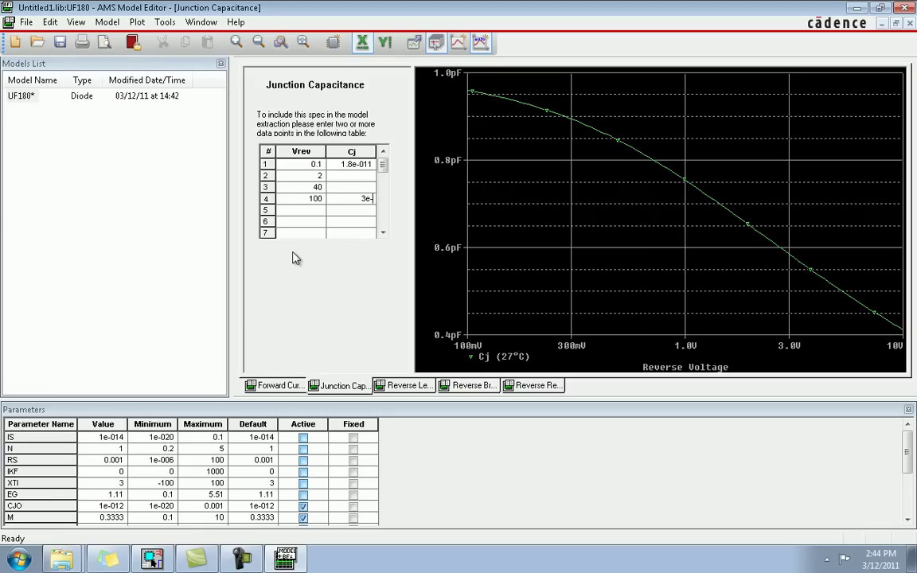
type("012")
key("Up")
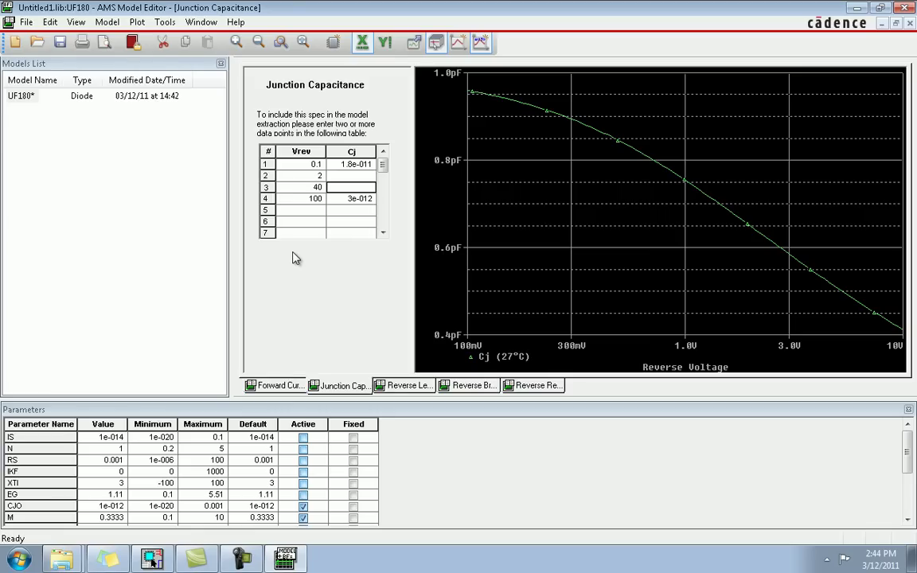
type("4")
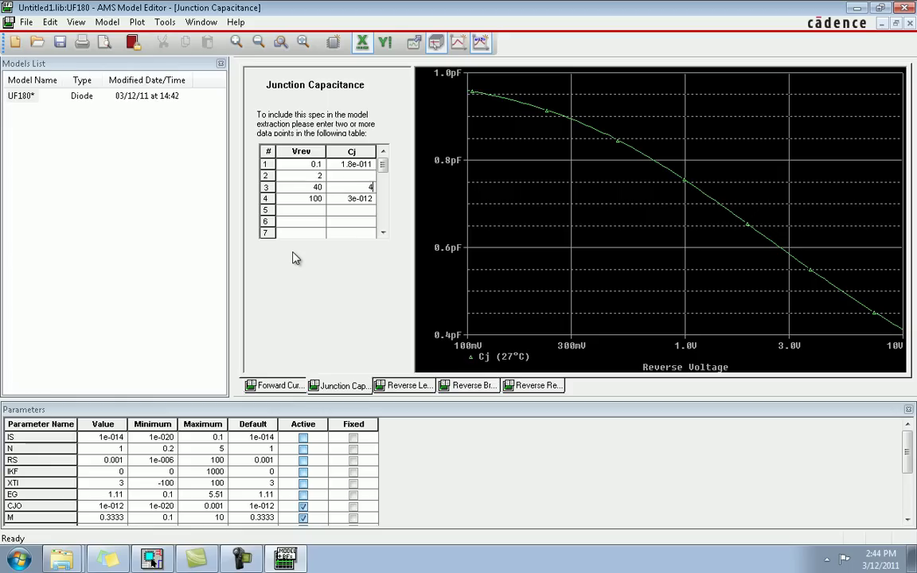
type("e-012")
key("Up")
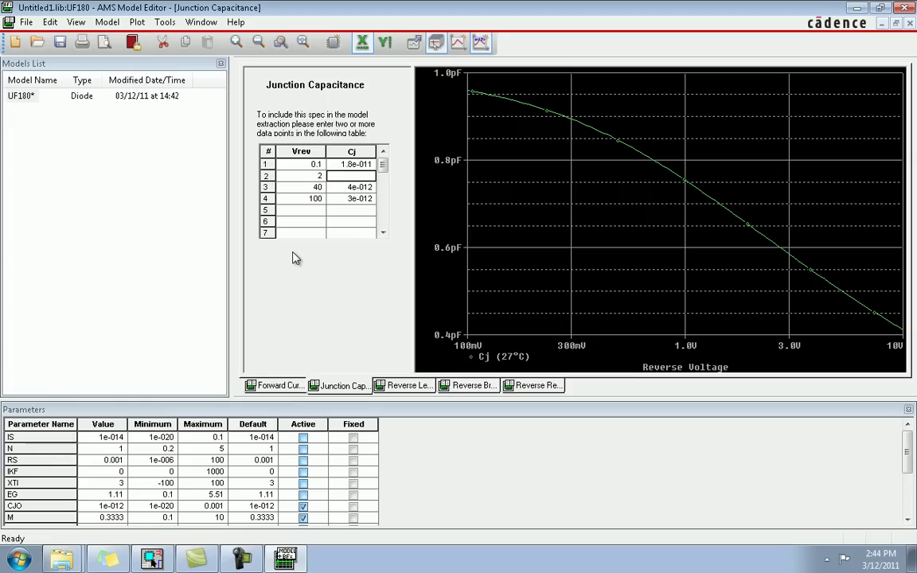
type("1.05")
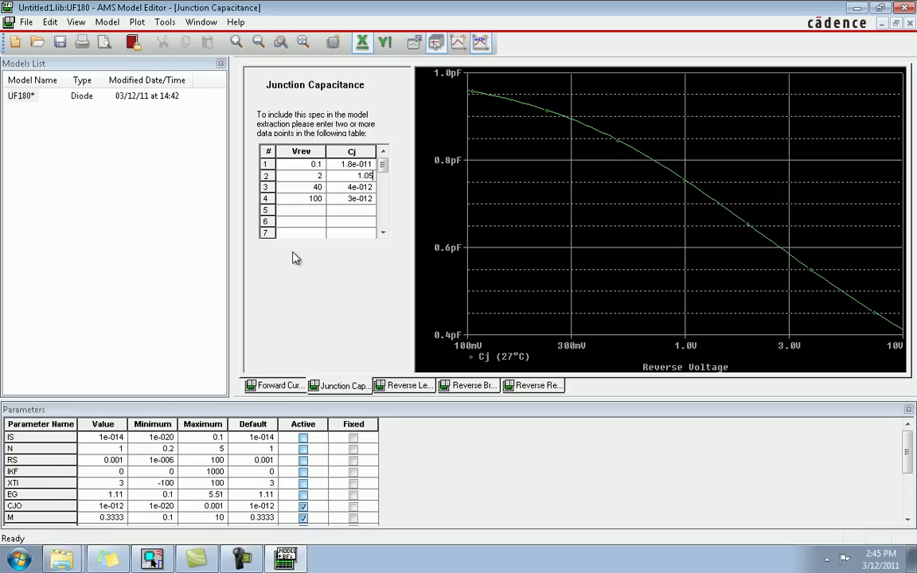
type("e-011")
Enter a reverse leakage data point with Vrev 800 and Irev 6e-006.
left_click(402, 388)
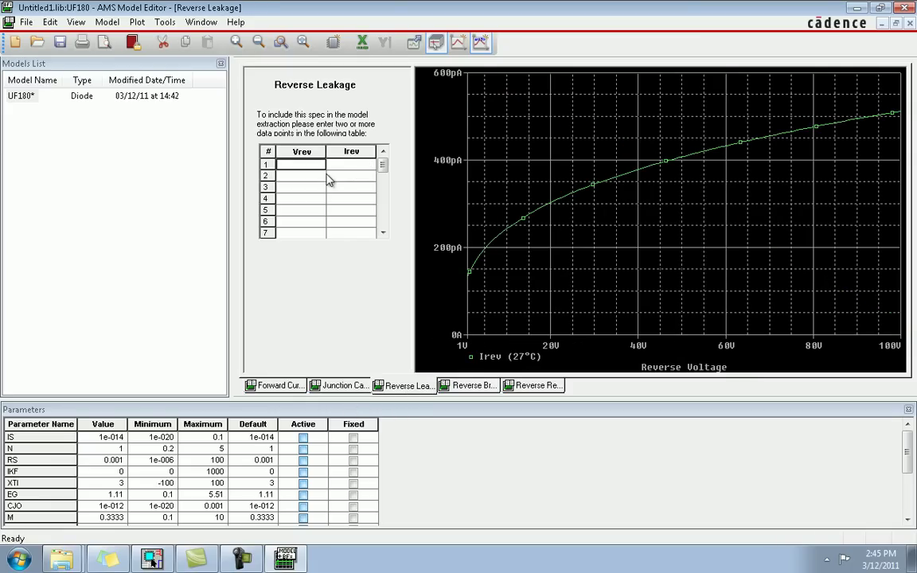
type("50")
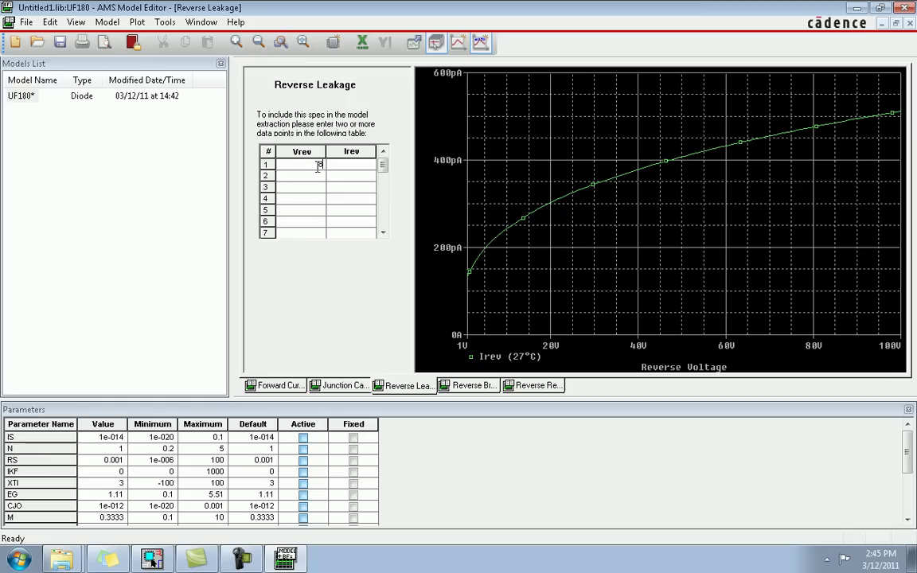
key("BackSpace")
key("BackSpace")
type("800")
key("Tab")
type("6e-006")
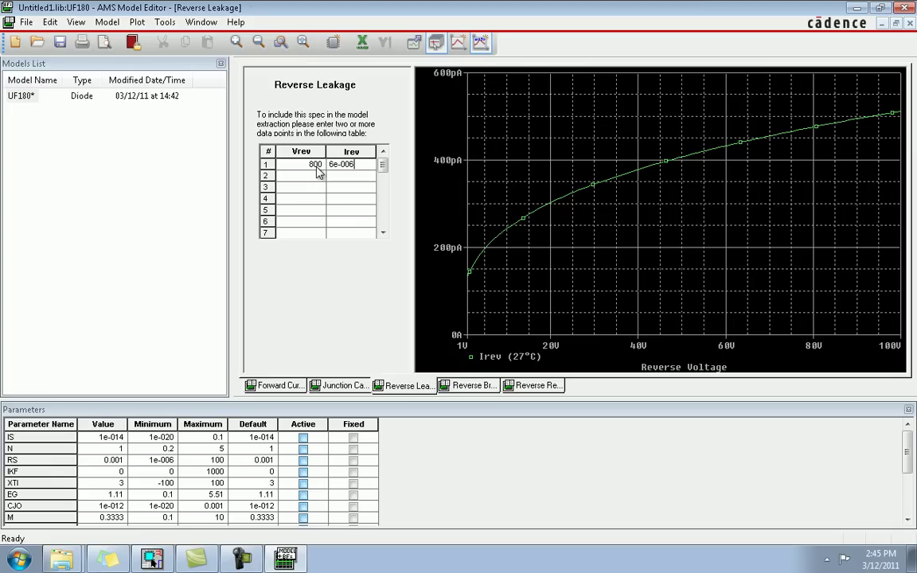
Set the reverse breakdown values to Vz 800, Iz 2e-005 and Zz 1.
left_click(461, 385)
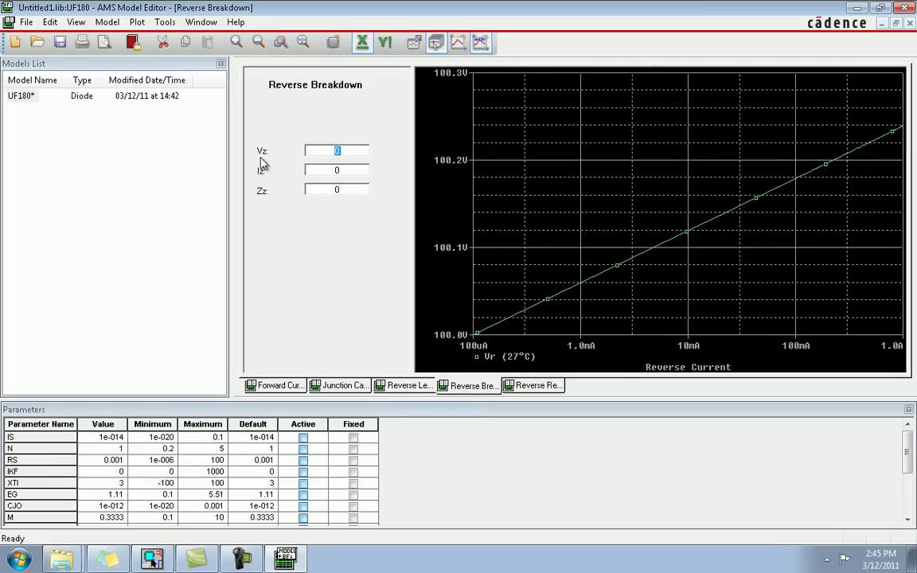
type("800")
left_click(334, 169)
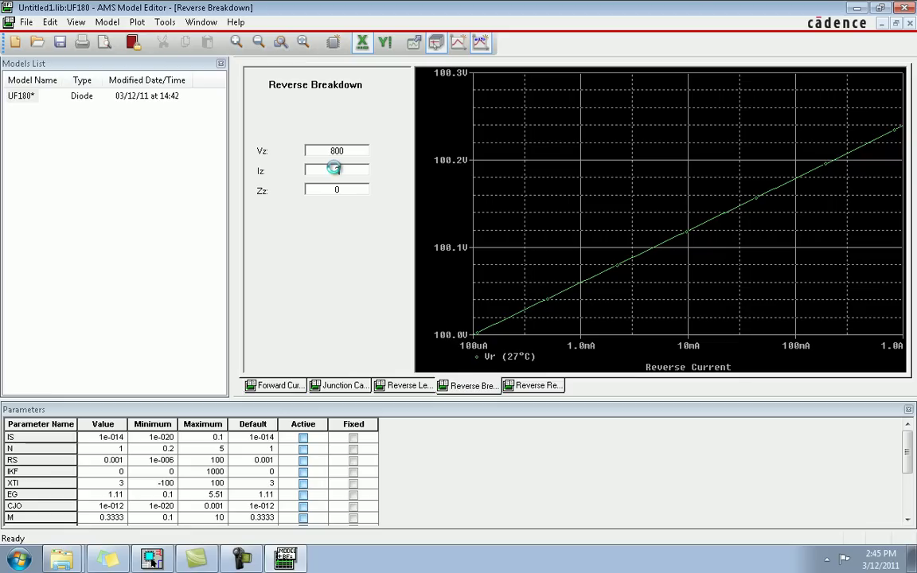
type("2e-005")
double_click(313, 190)
type("1")
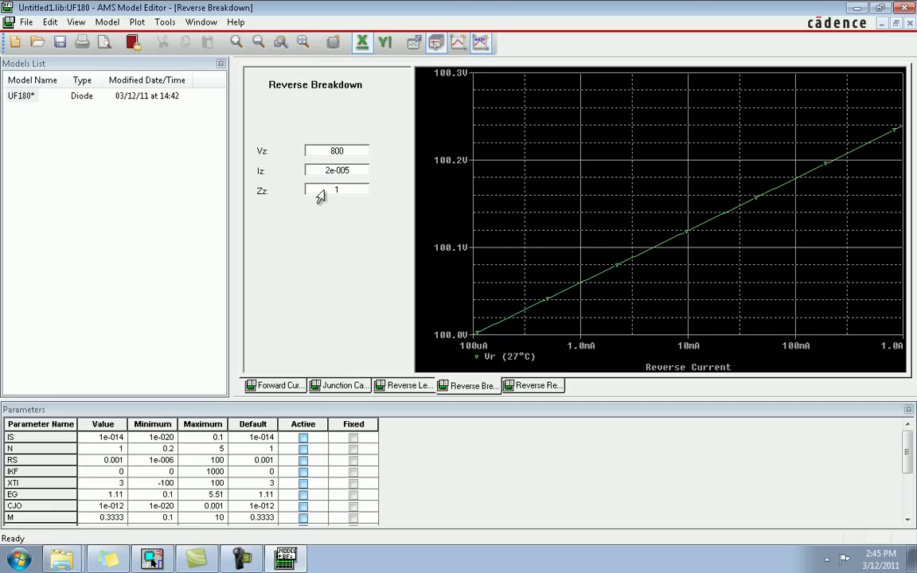
Set the reverse recovery Trr to 6e-008, Ifwd to 0.25 and Irev to 2e-008, and extract the model parameters from the specifications.
left_click(526, 386)
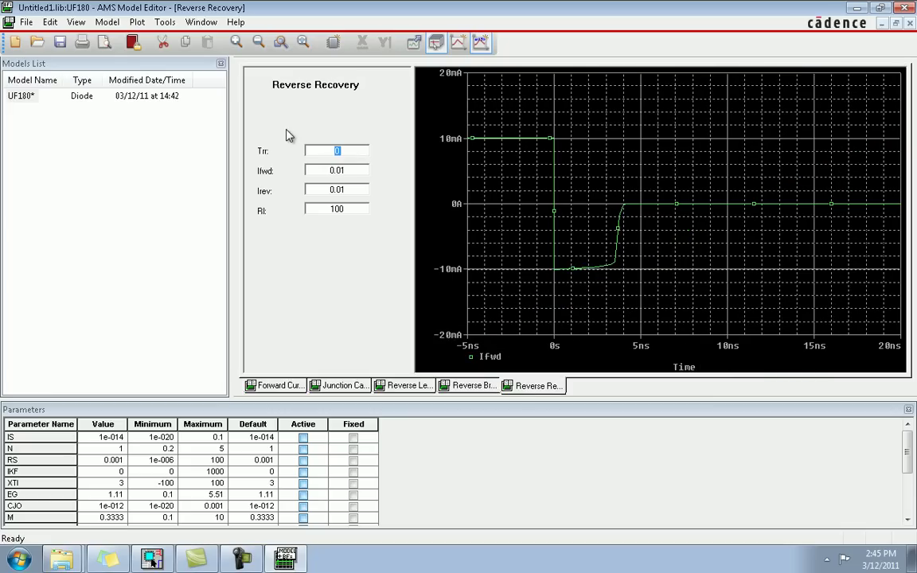
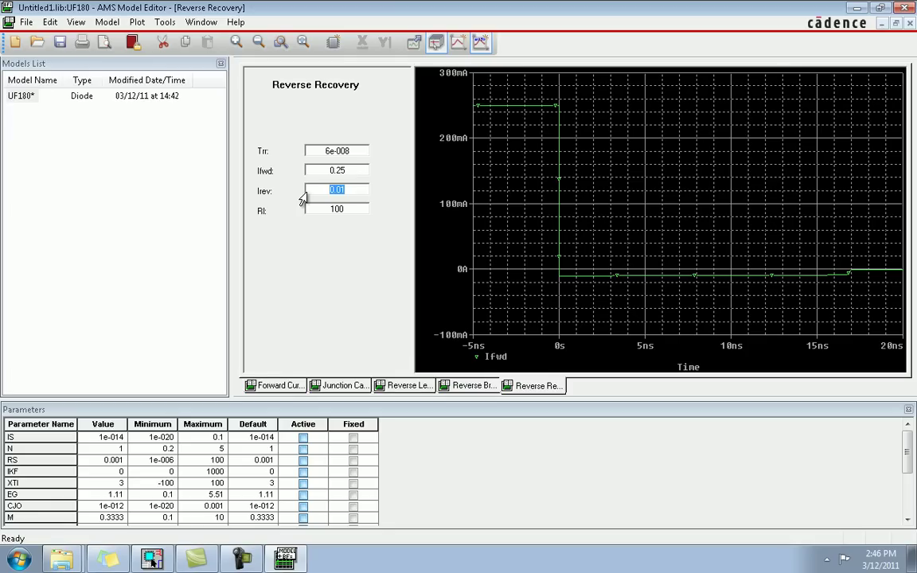
type("-008")
left_click(348, 208)
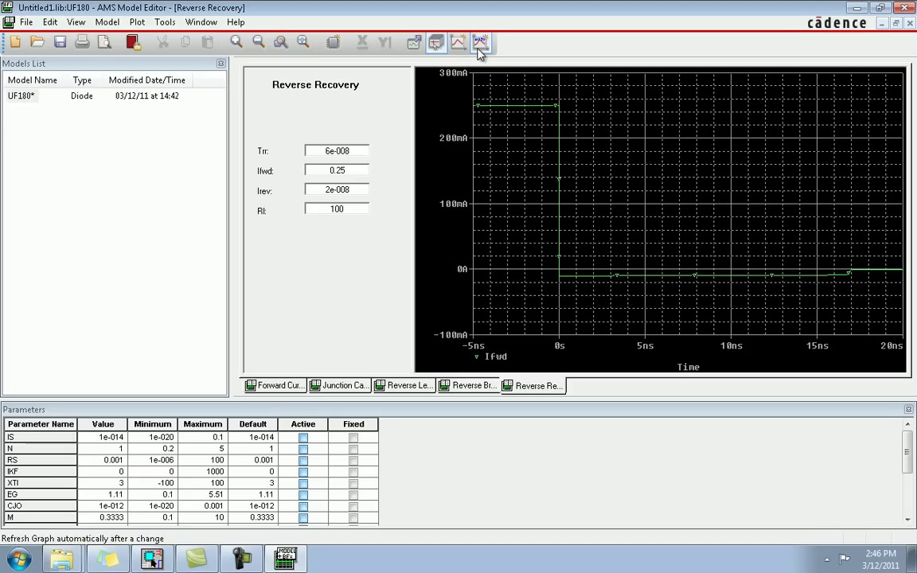
left_click(414, 44)
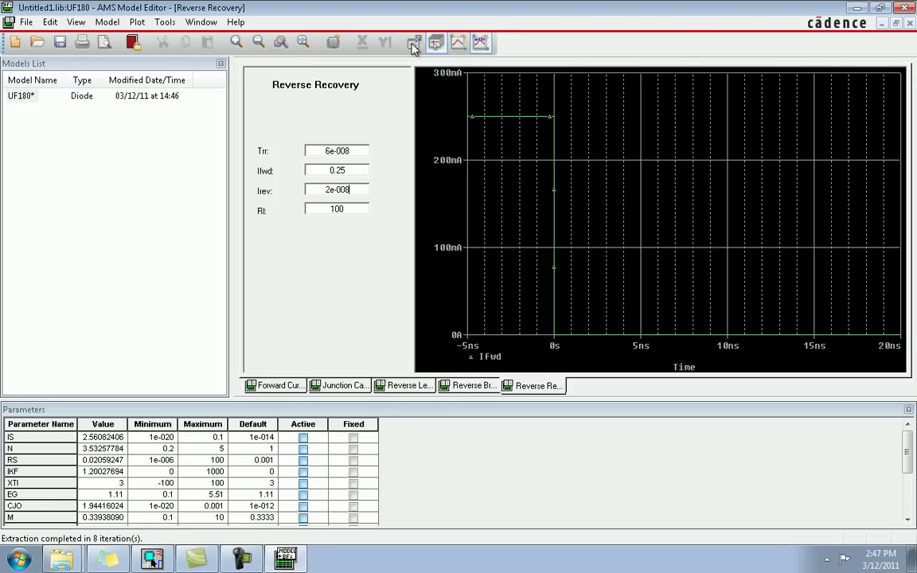
key("Tab")
Review the extracted curves for reverse leakage, reverse breakdown, reverse recovery, junction capacitance and forward current.
left_click(408, 385)
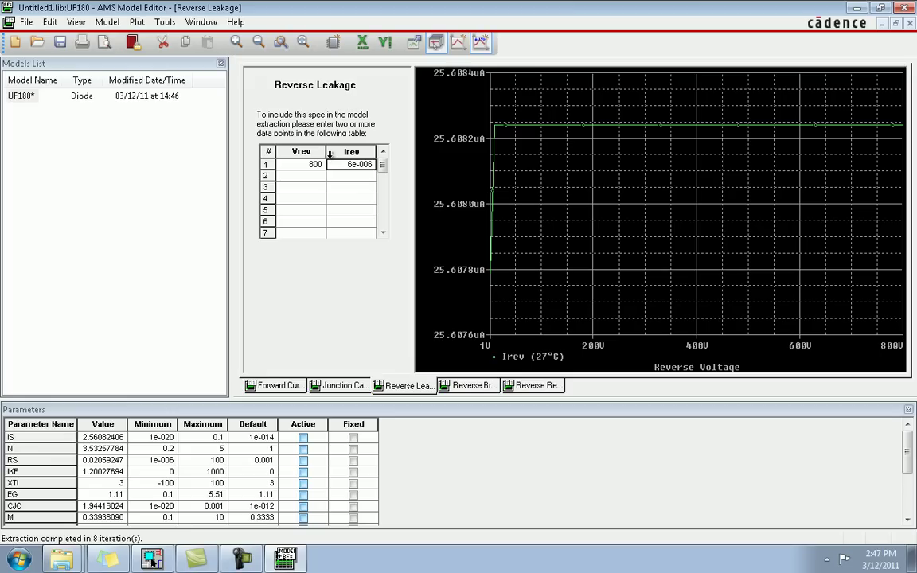
left_click(459, 386)
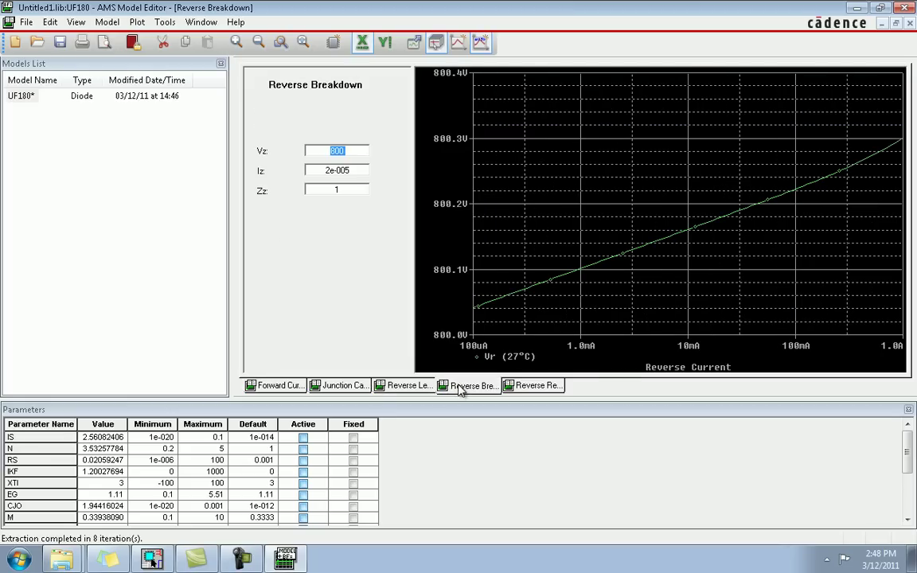
left_click(406, 387)
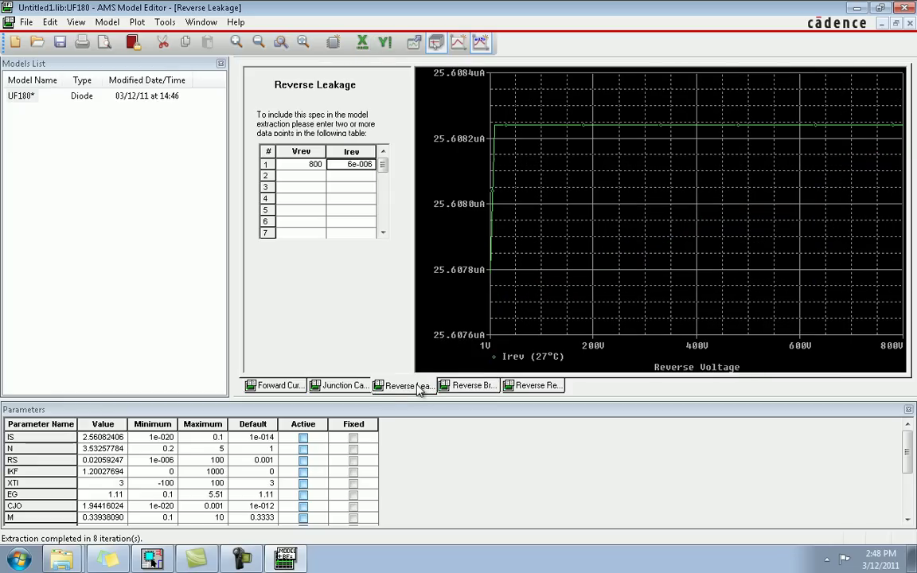
left_click(361, 387)
left_click(397, 385)
left_click(463, 391)
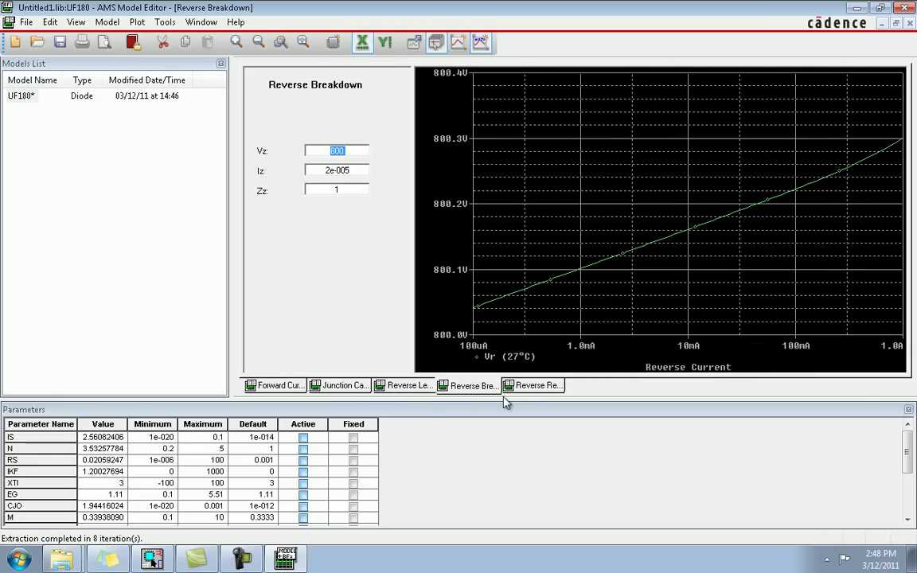
left_click(533, 388)
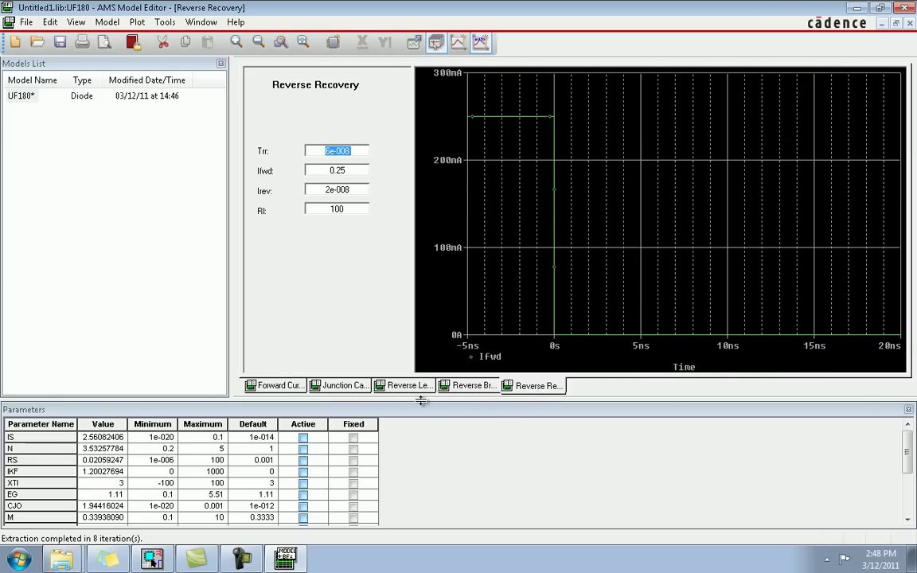
left_click(339, 387)
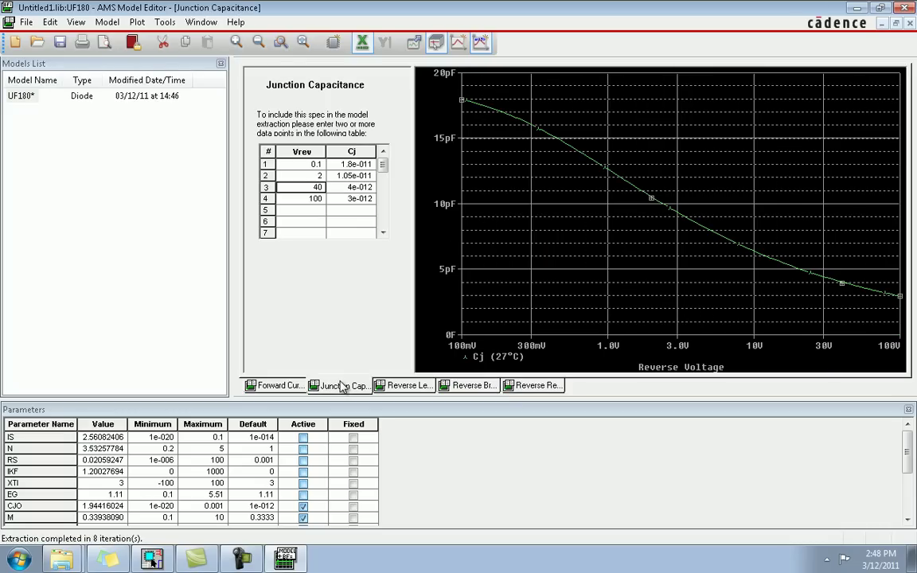
left_click(263, 388)
left_click(408, 387)
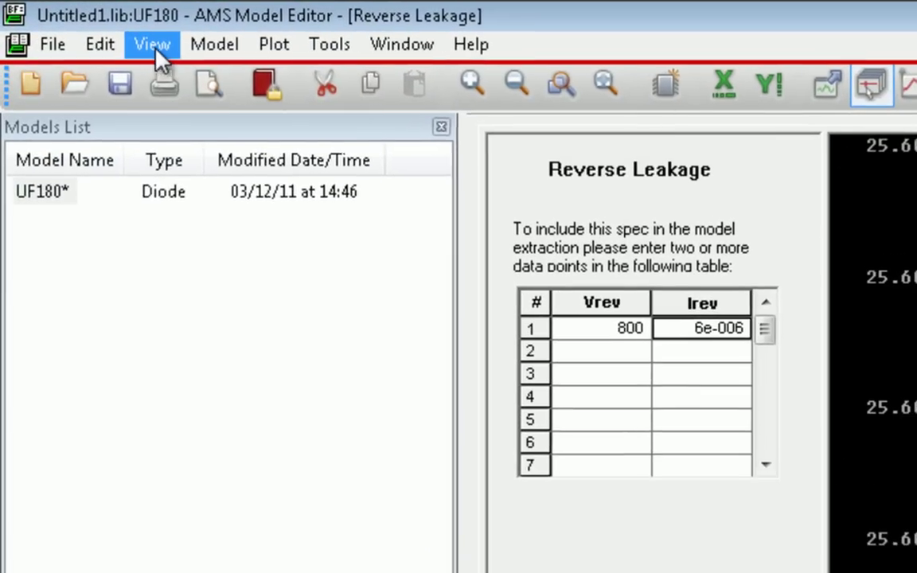
left_click(116, 37)
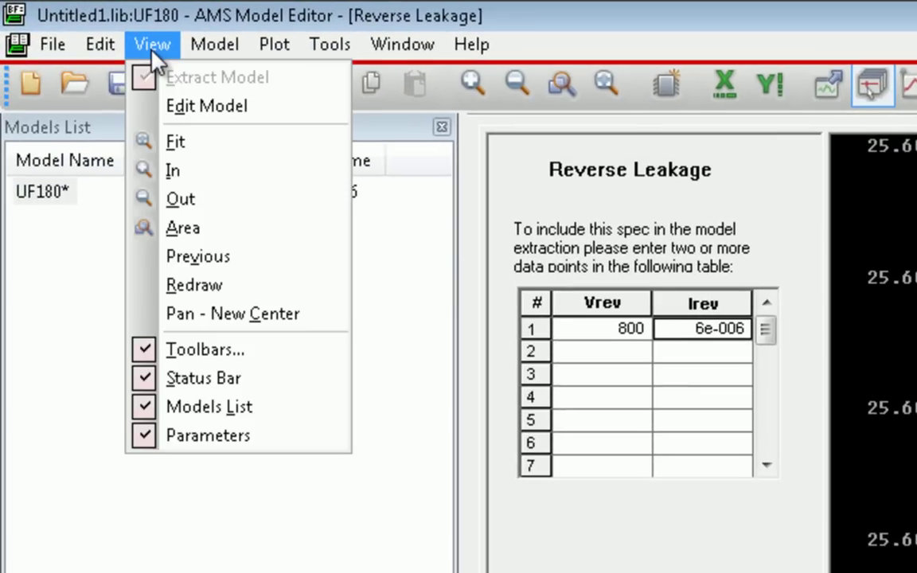
left_click(117, 38)
left_click(150, 41)
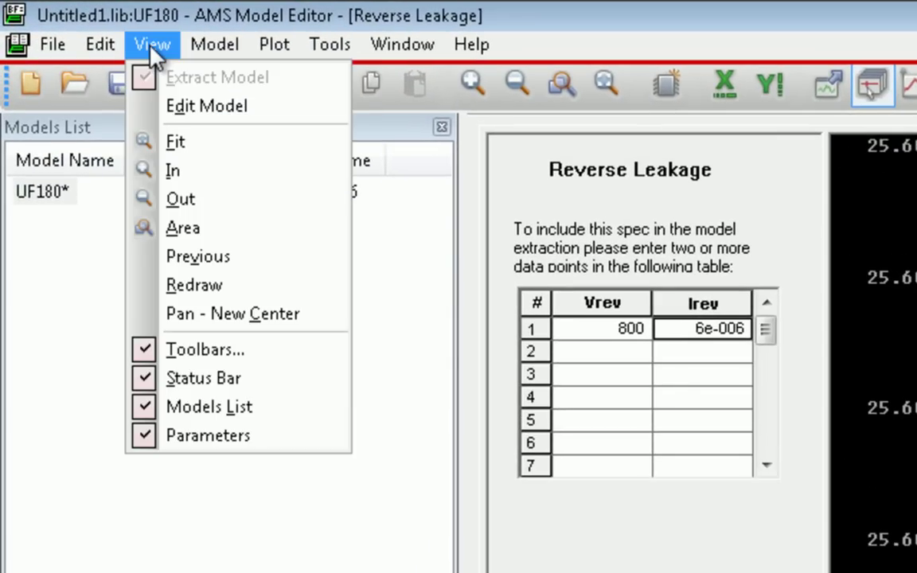
mouse_move(191, 44)
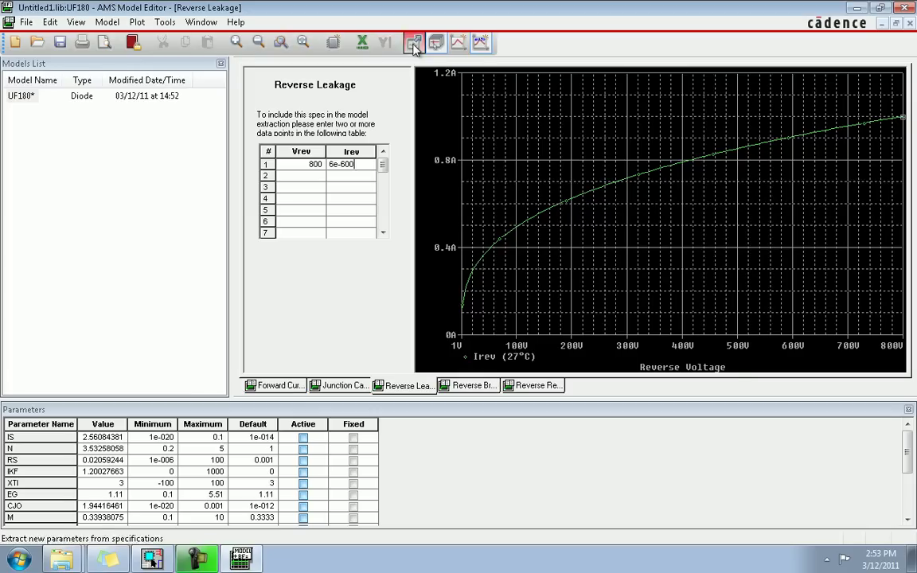
Set the reverse leakage Irev for Vrev 800 to 1e and extract the model parameters again.
left_click(724, 83)
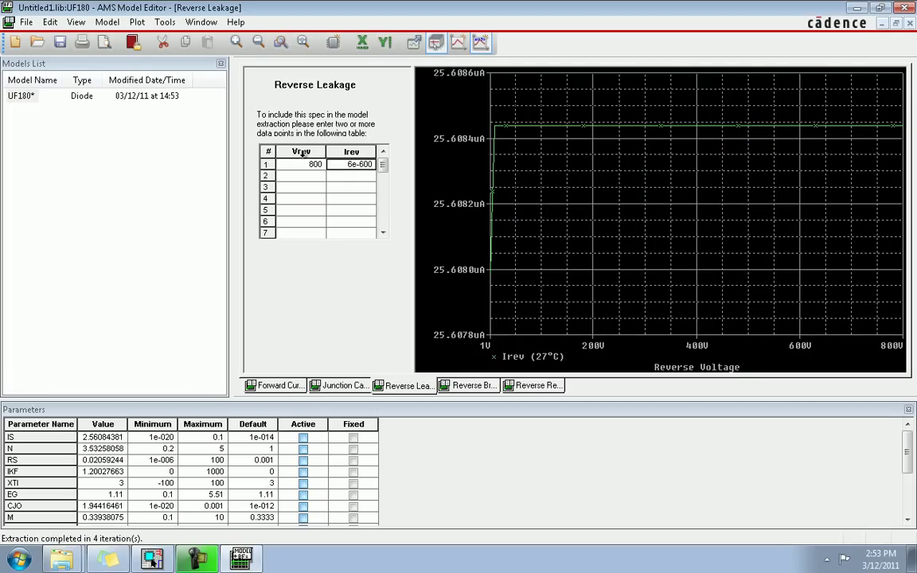
double_click(341, 164)
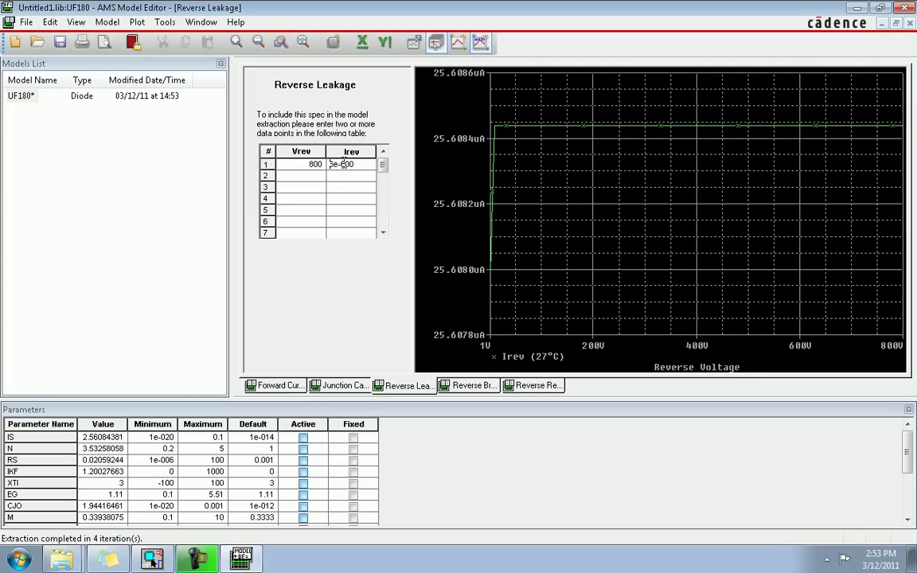
double_click(340, 165)
key("Delete")
key("Return")
type("1e")
key("Return")
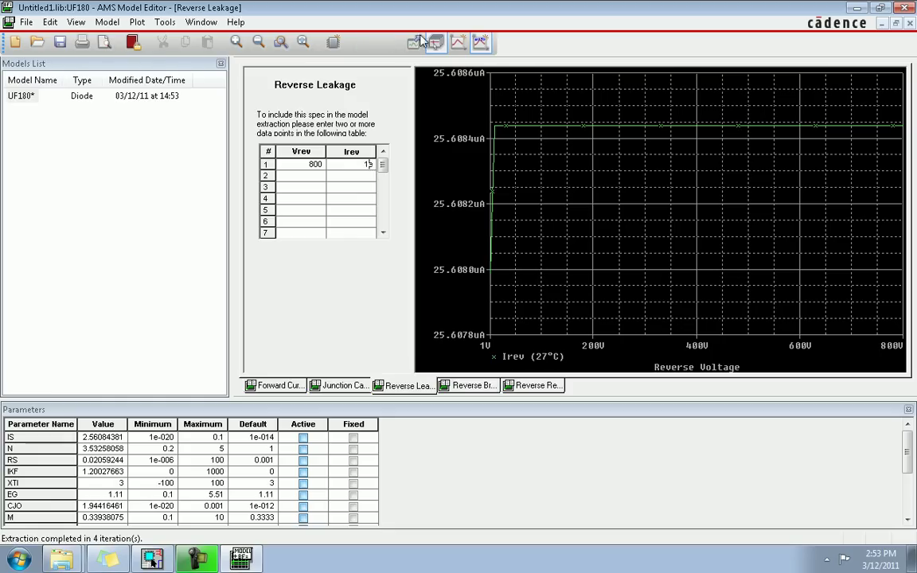
left_click(413, 45)
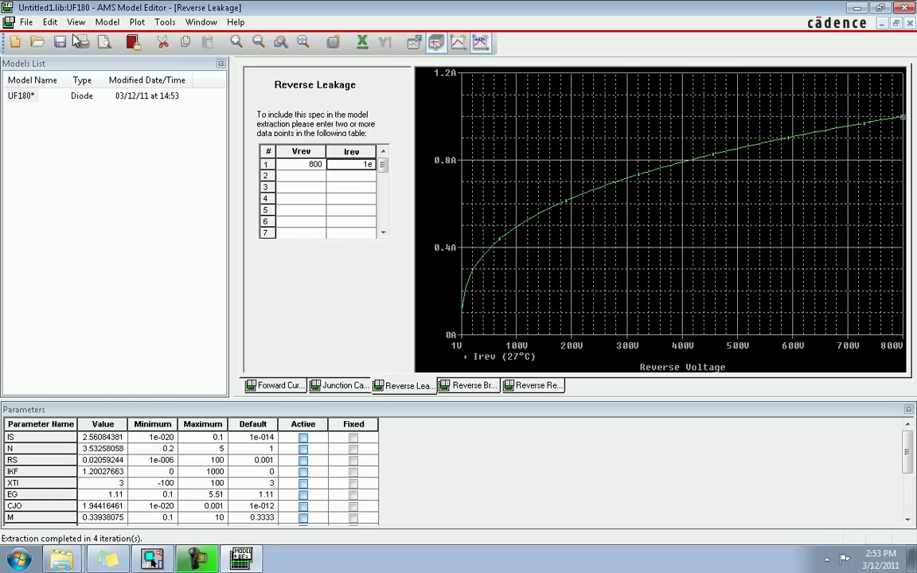
Save the model library as my_diode.lib in the Lab 11 folder, replacing the existing file.
left_click(28, 23)
left_click(53, 96)
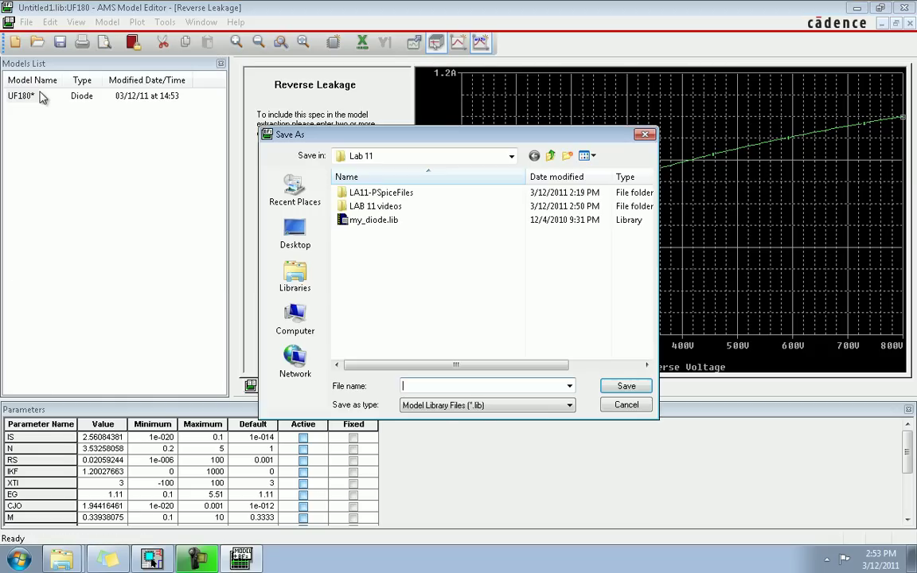
left_click(354, 220)
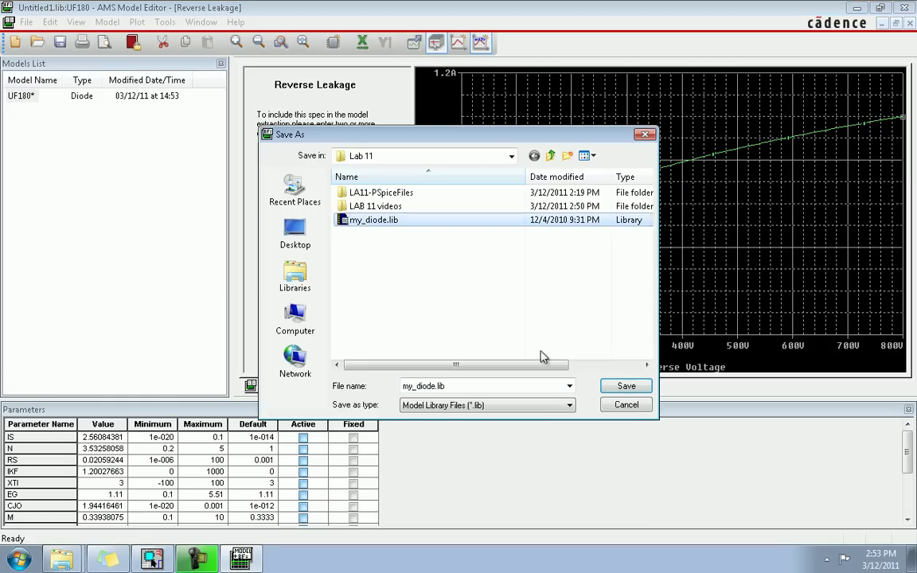
left_click(625, 387)
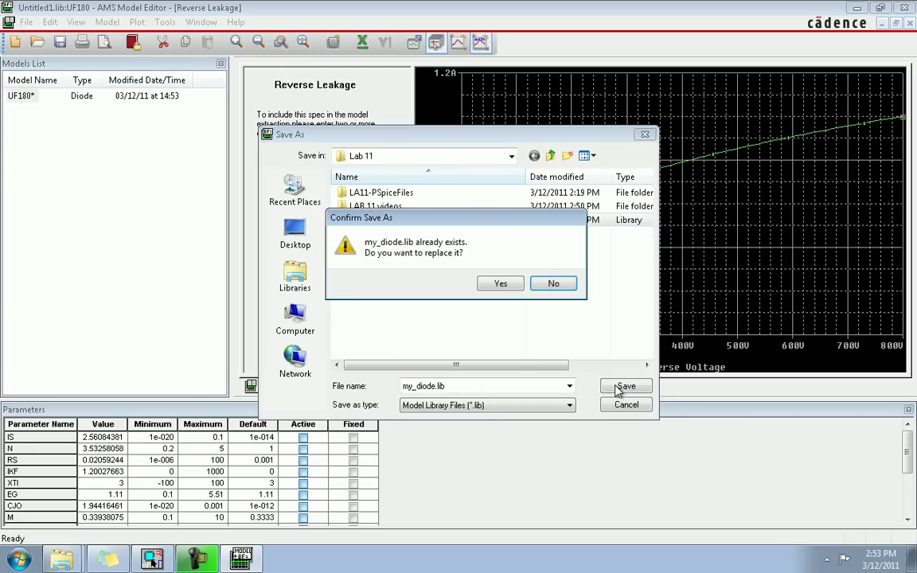
left_click(500, 285)
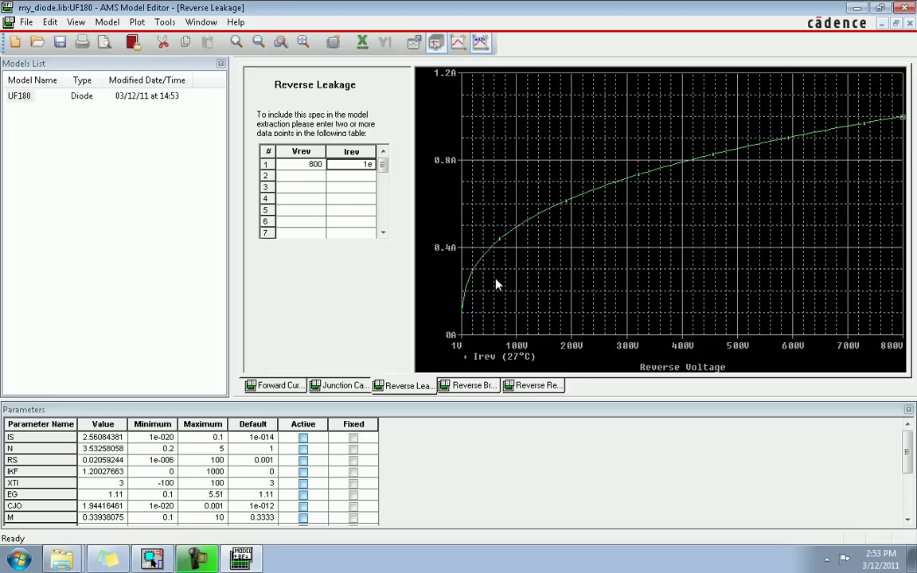
left_click(19, 560)
left_click(48, 494)
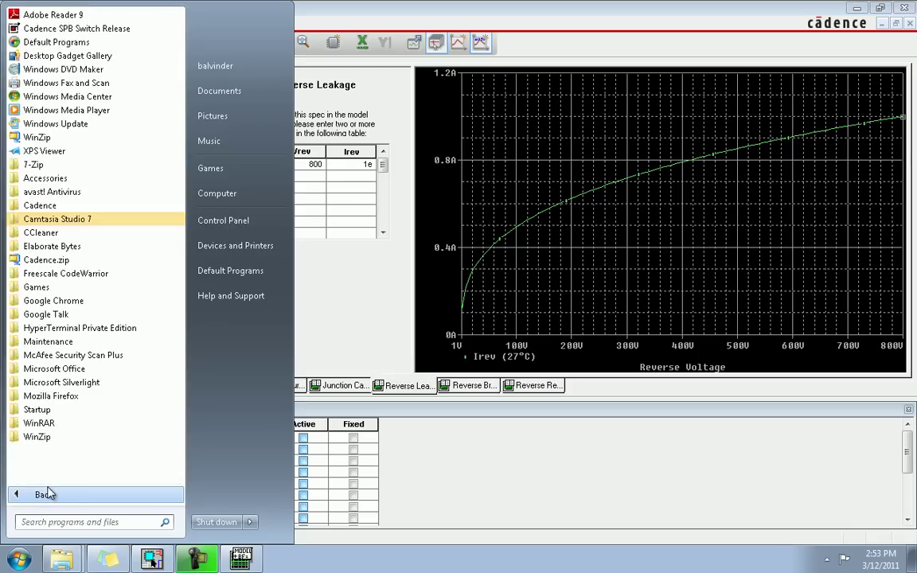
left_click(40, 205)
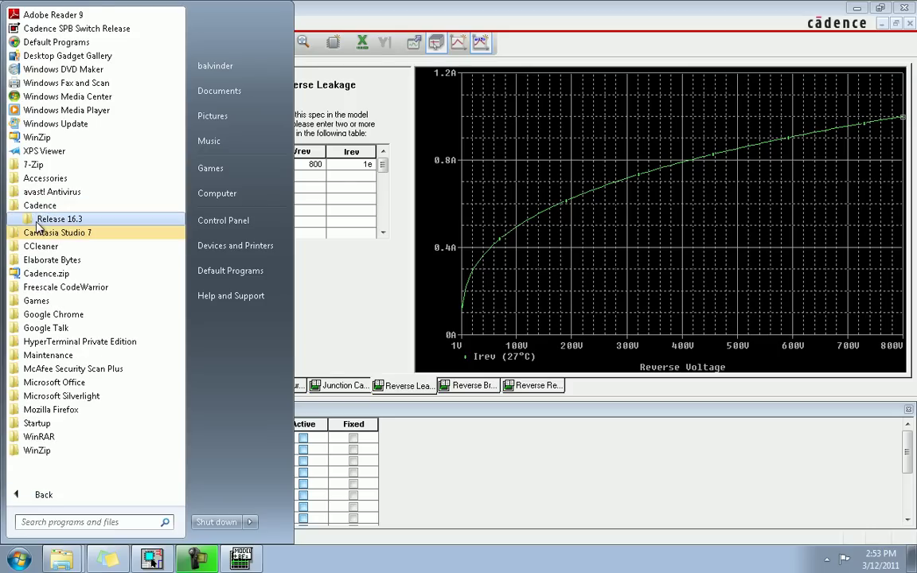
left_click(40, 219)
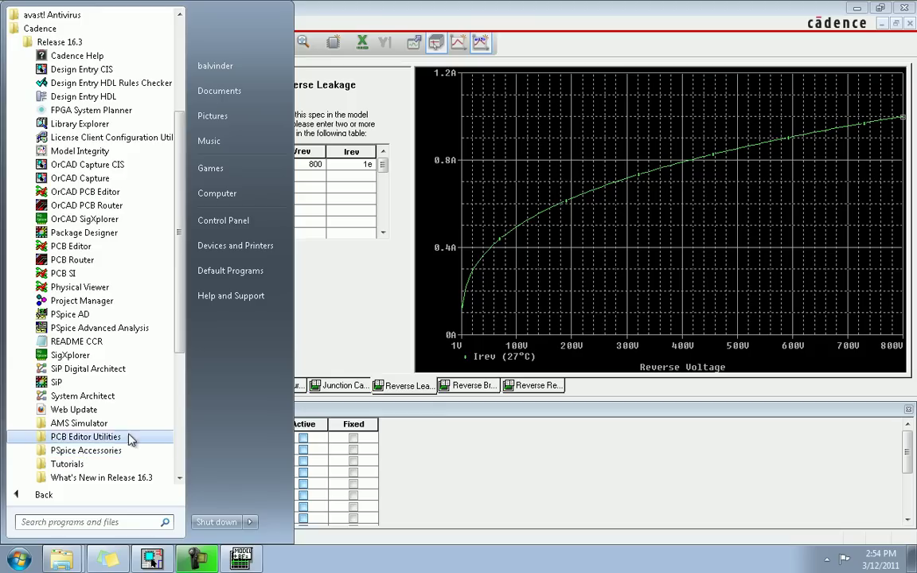
left_click(297, 300)
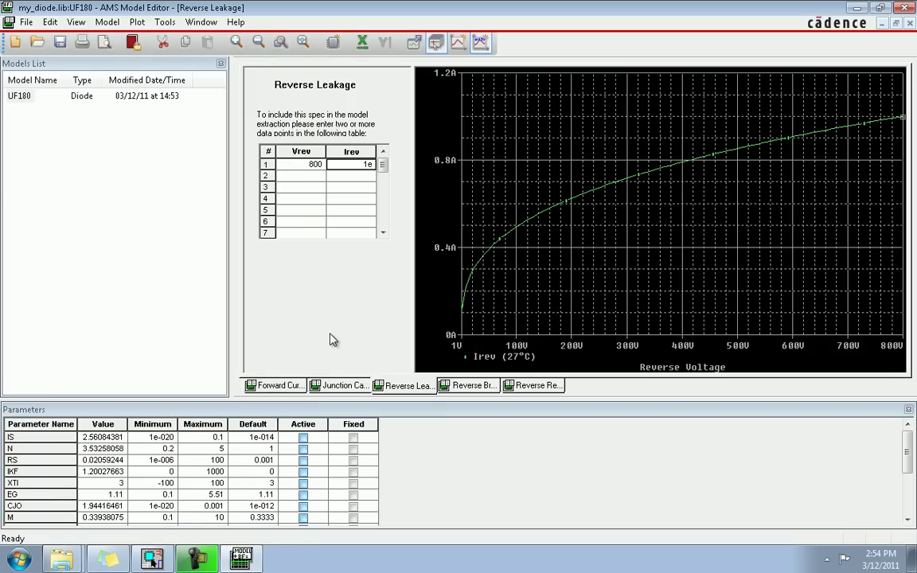
Run the Design Entry HDL Model Import Wizard on my_diode.lib, keep the uf180 symbol for model UF180, and close the log after checking it.
left_click(26, 22)
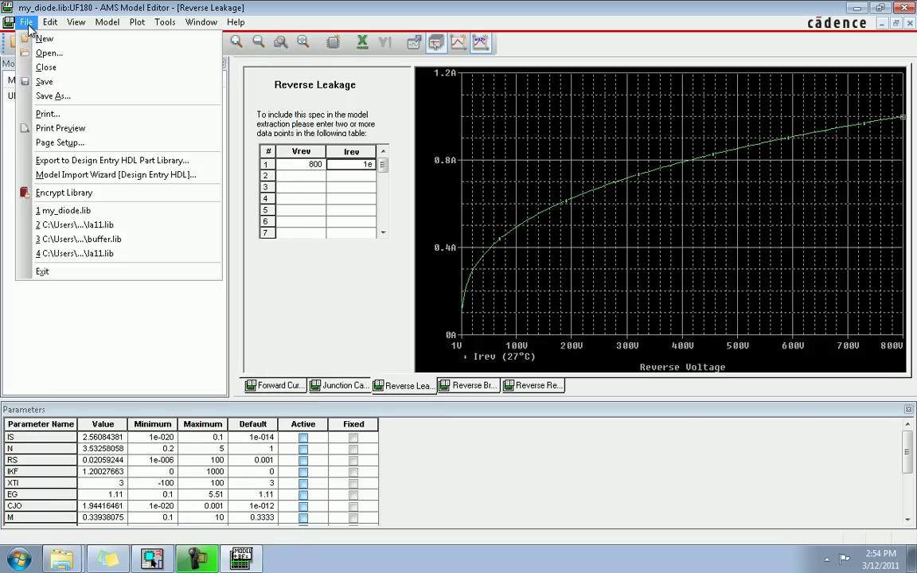
left_click(64, 175)
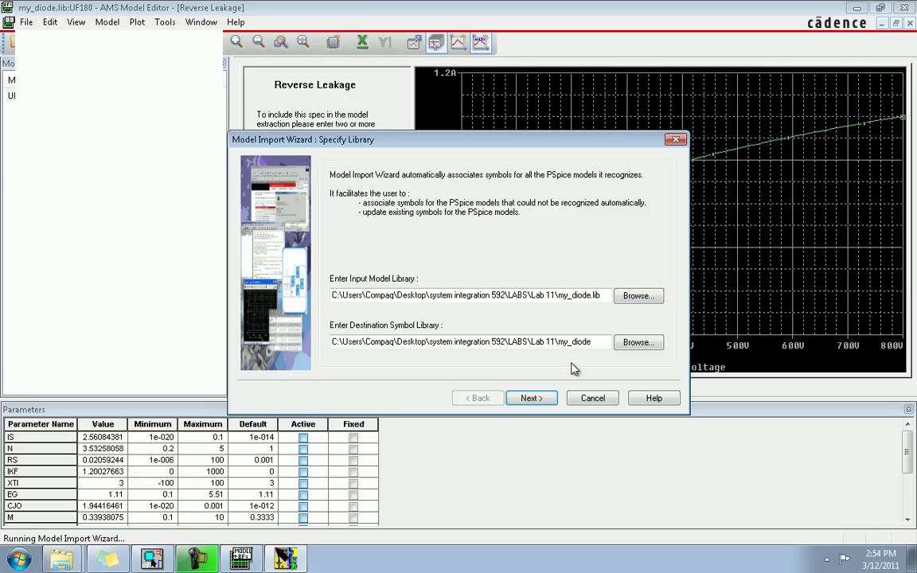
left_click(545, 402)
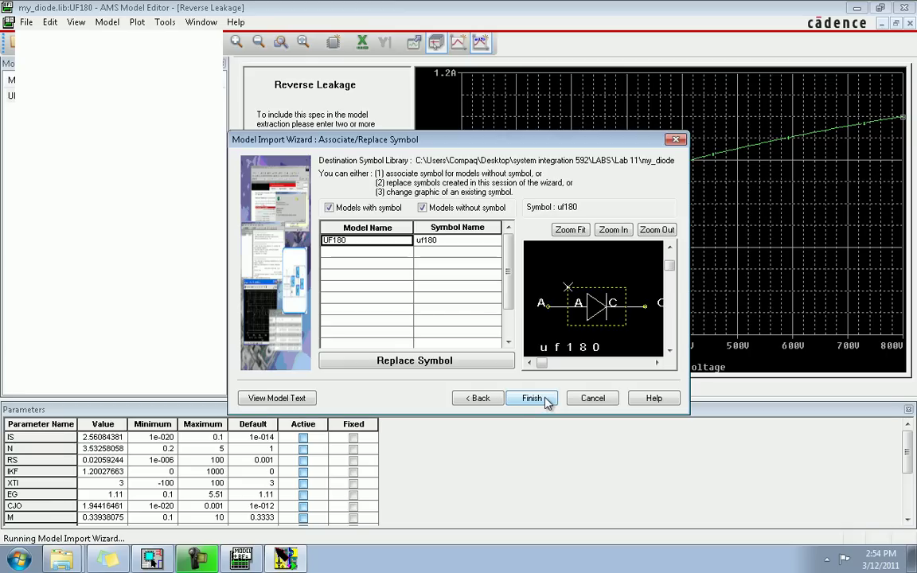
left_click(547, 402)
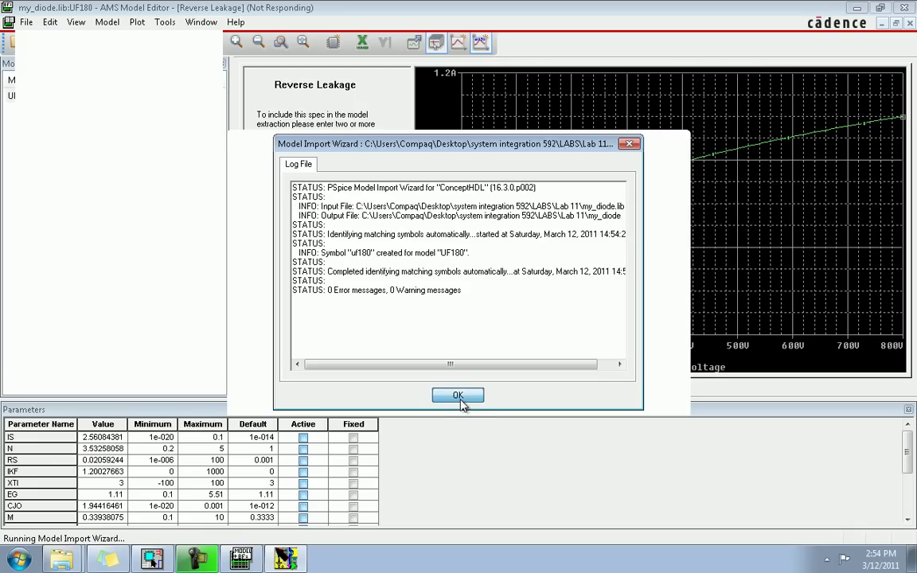
left_click_drag(327, 289, 462, 291)
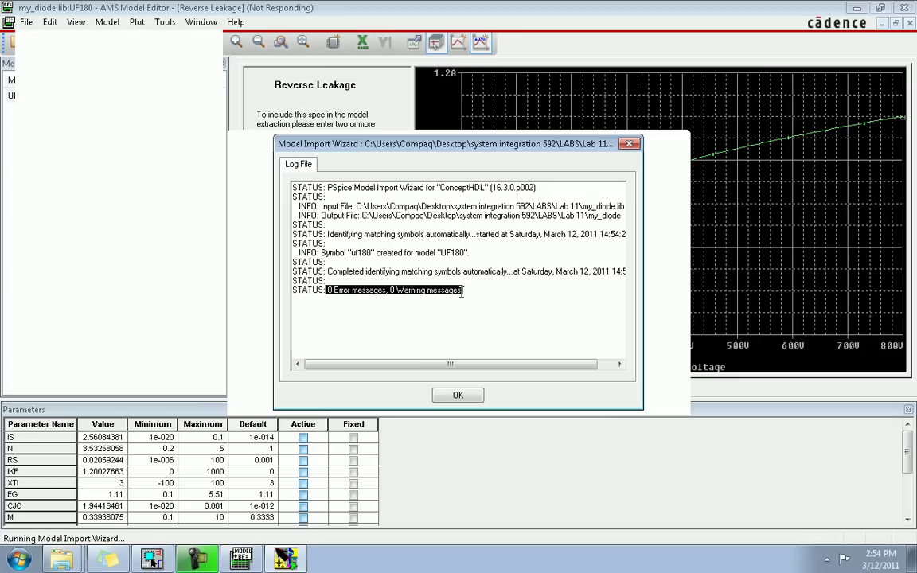
left_click(448, 399)
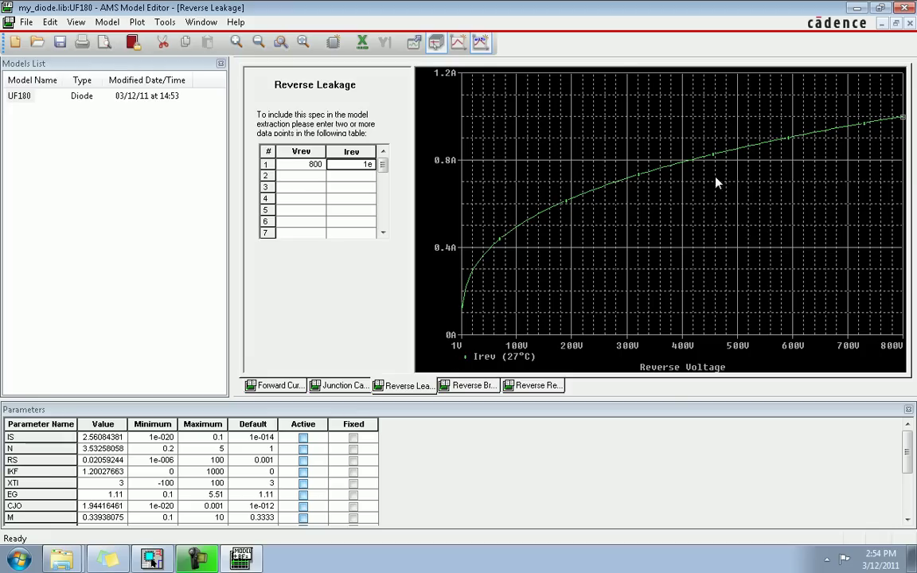
Close the Model Editor and start a new Analog or Mixed A/D project named LAB 11_2 in Design Entry CIS.
left_click(909, 8)
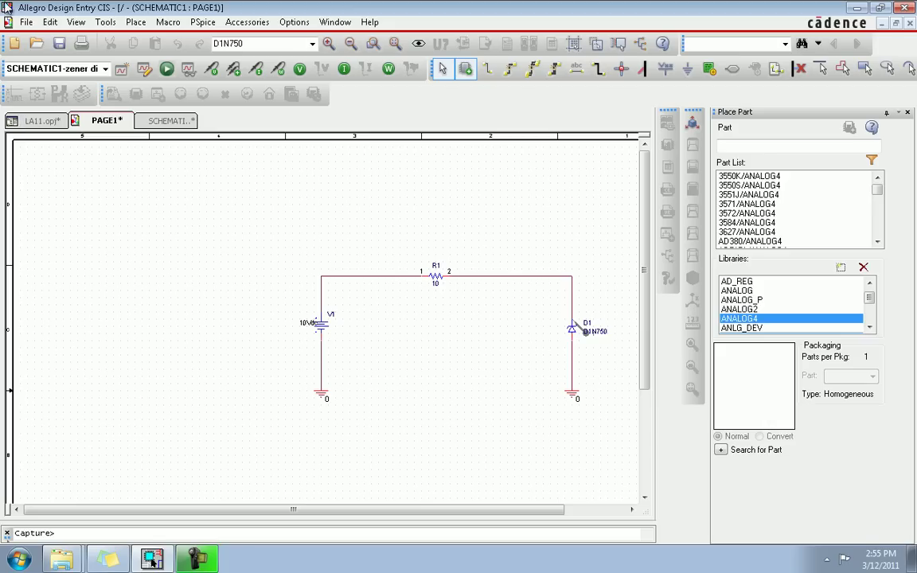
left_click(26, 22)
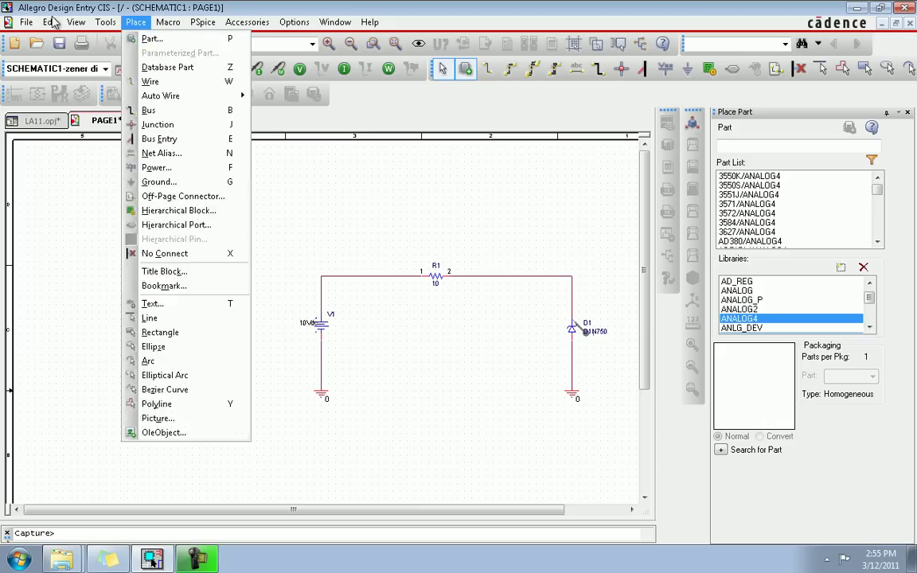
mouse_move(40, 23)
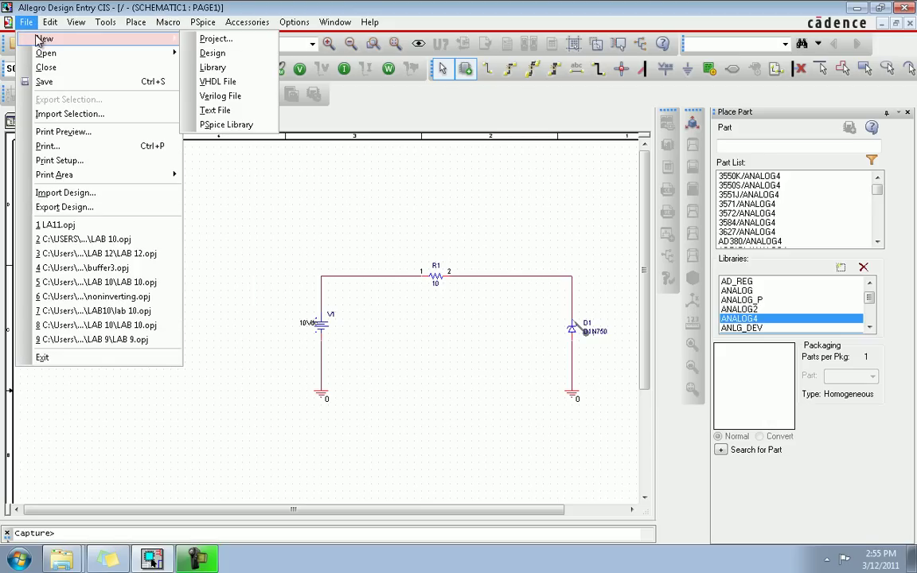
left_click(215, 40)
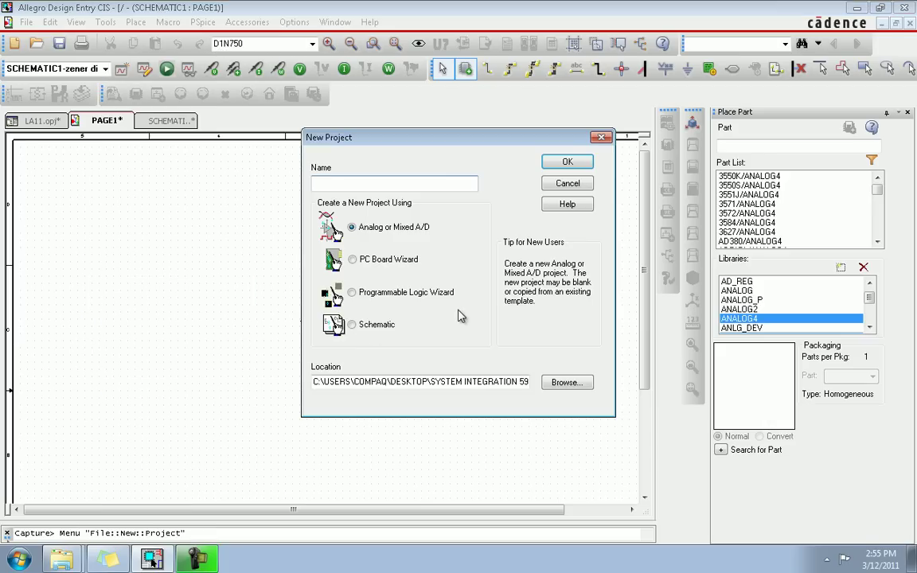
type("LAB 11_2")
Set the new project's location to the LAB 11 videos folder inside Lab 11.
left_click(569, 384)
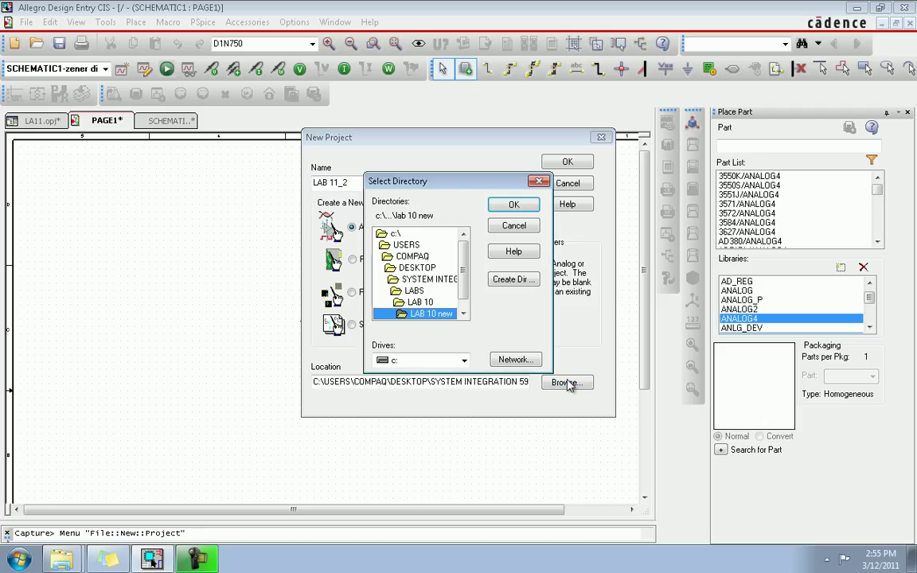
left_click(463, 305)
double_click(413, 279)
double_click(415, 279)
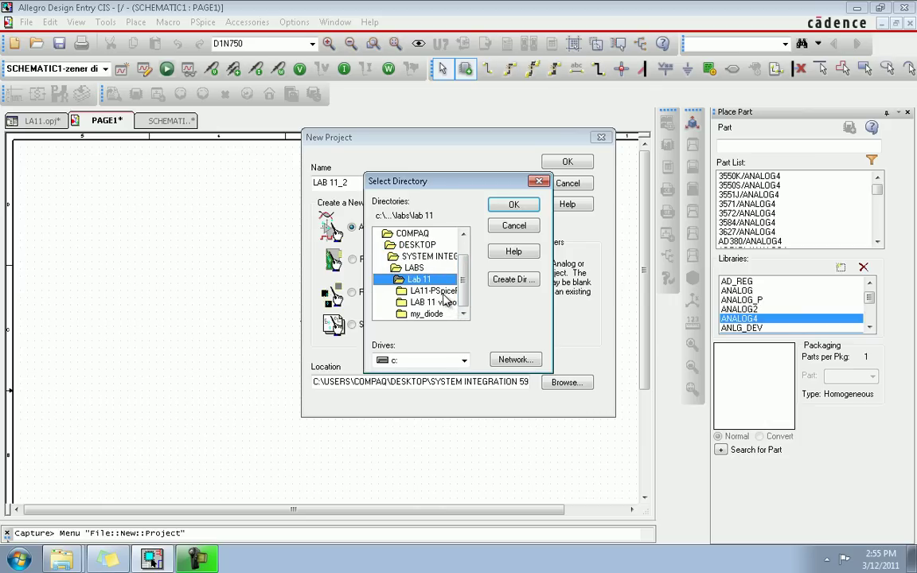
left_click(442, 296)
double_click(437, 303)
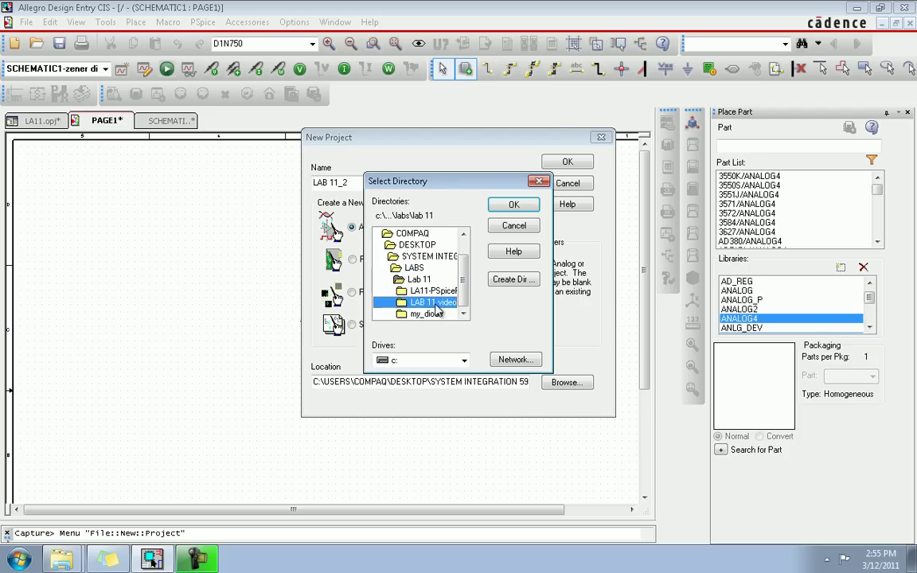
left_click(514, 205)
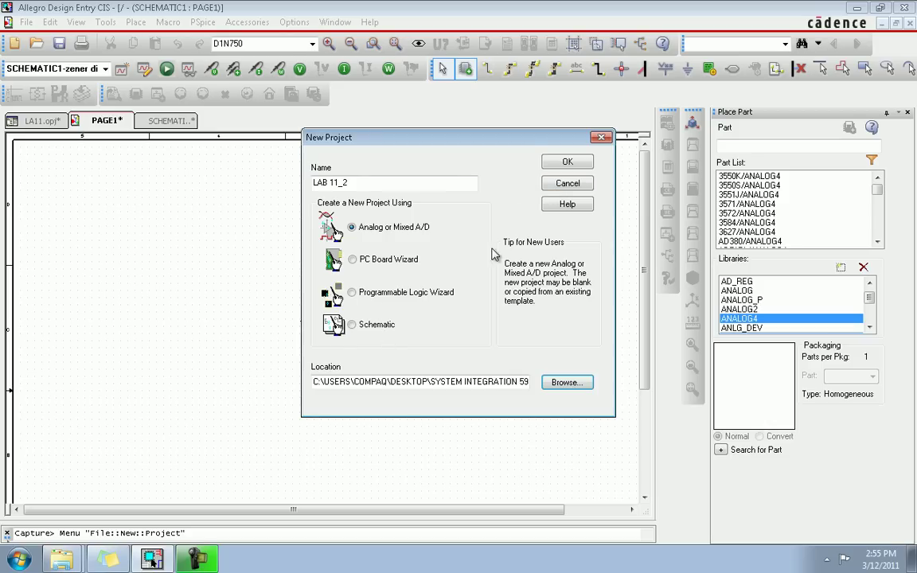
Create the LAB 11_2 PSpice project as a blank project.
left_click(550, 166)
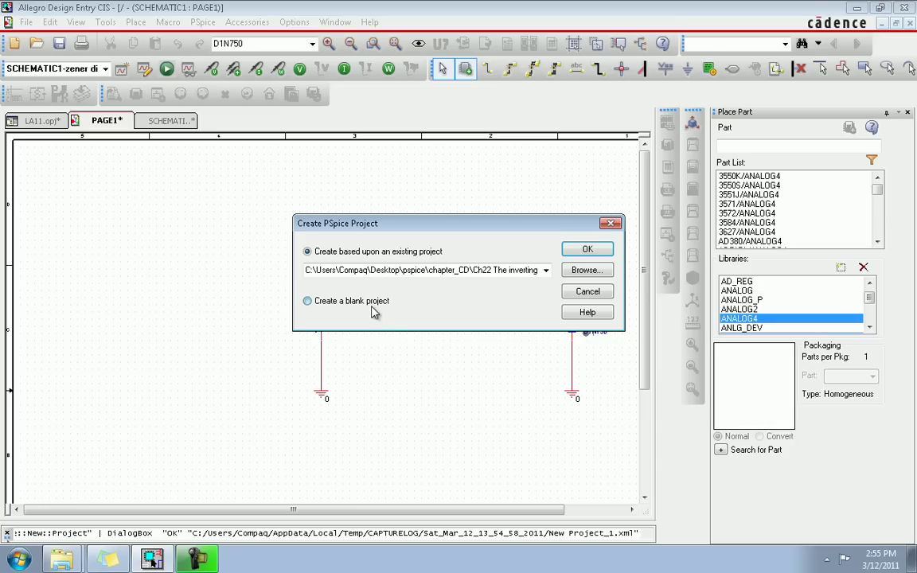
left_click(374, 310)
left_click(587, 249)
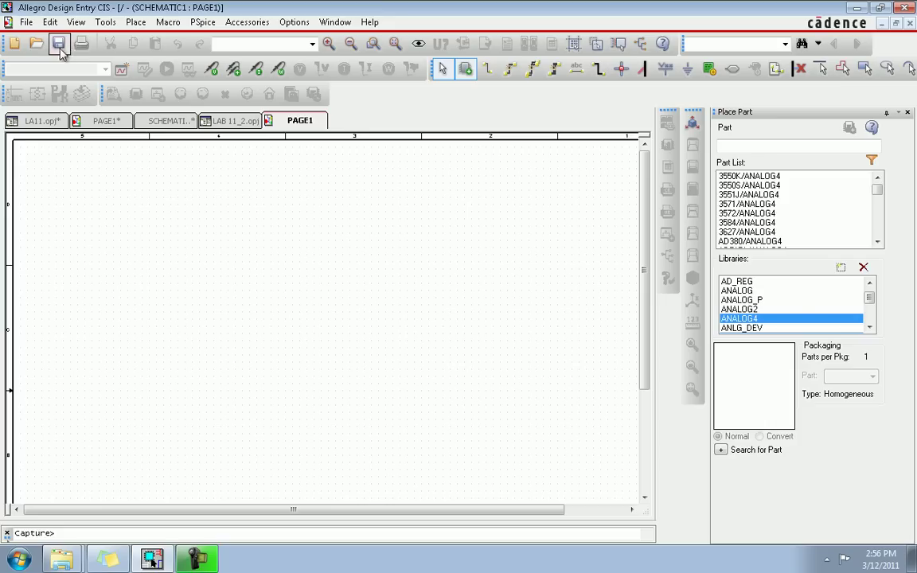
left_click(29, 23)
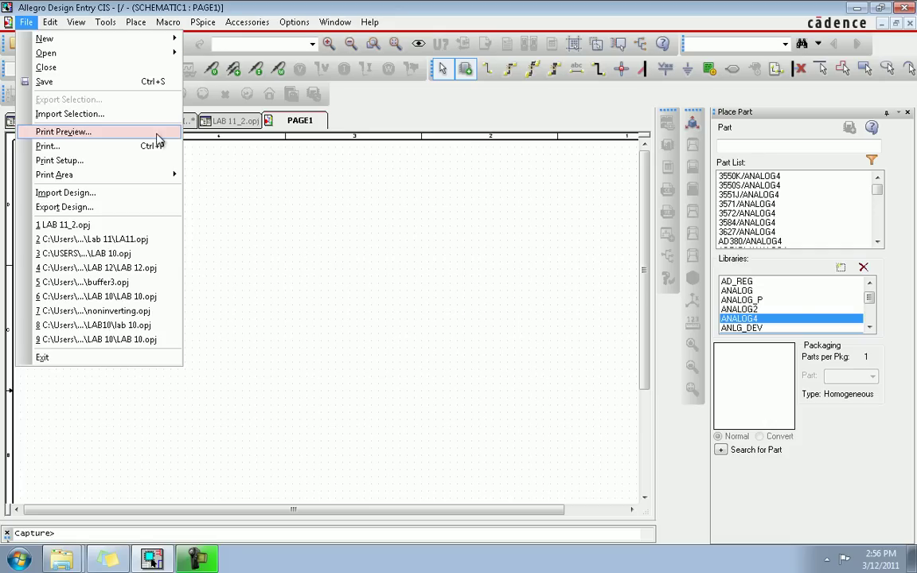
left_click(275, 246)
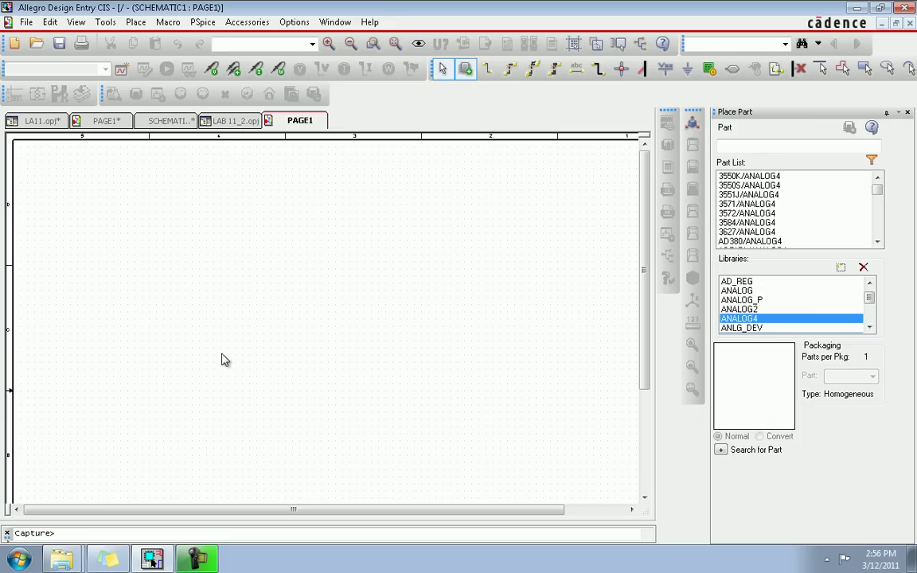
Expand lab 11_2.dsn and SCHEMATIC1 in the LAB 11_2 project and open its PAGE1 schematic.
left_click(239, 120)
left_click(177, 120)
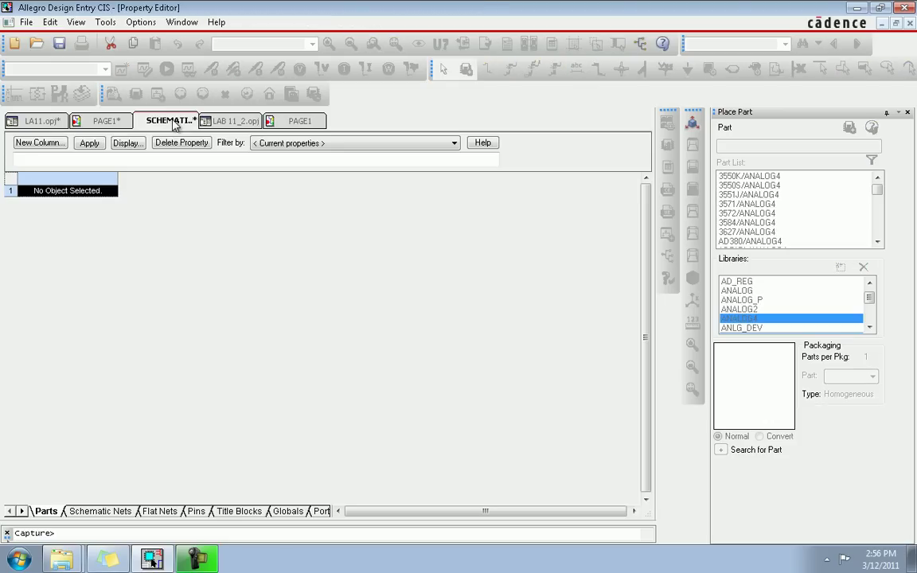
left_click(219, 124)
double_click(56, 184)
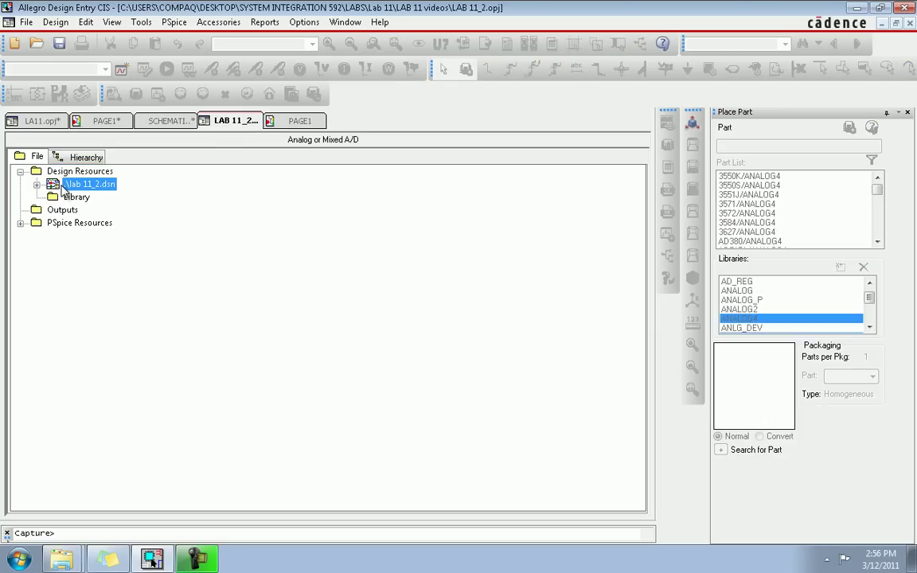
left_click(70, 199)
double_click(70, 199)
double_click(84, 210)
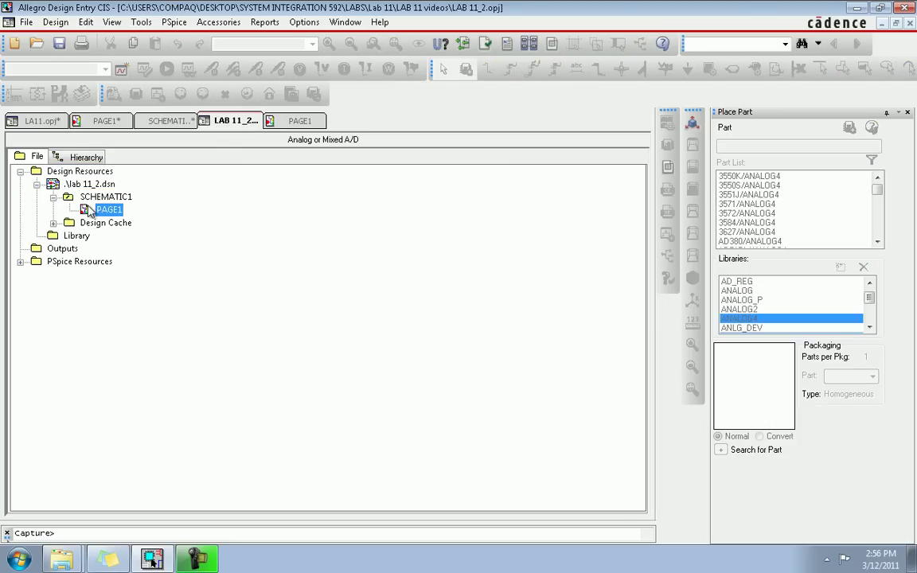
right_click(215, 225)
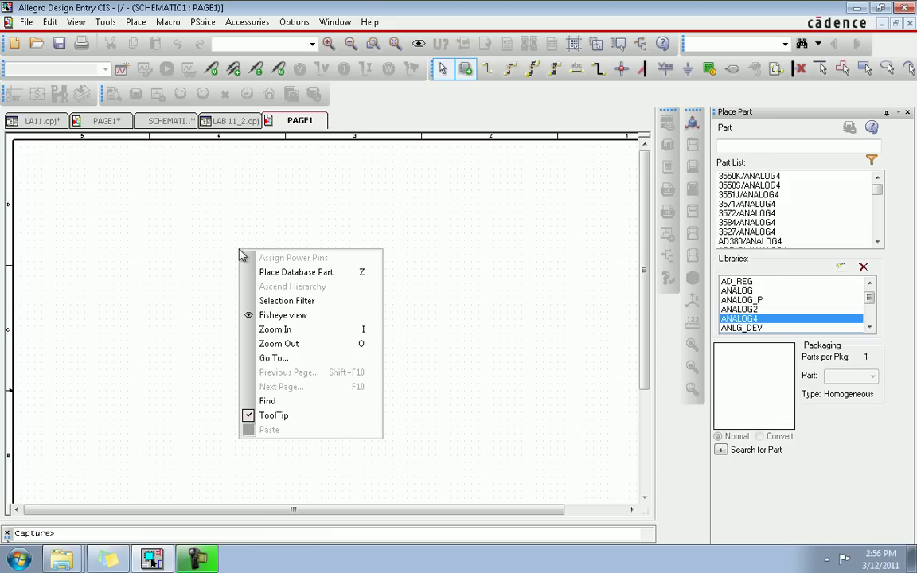
left_click(205, 223)
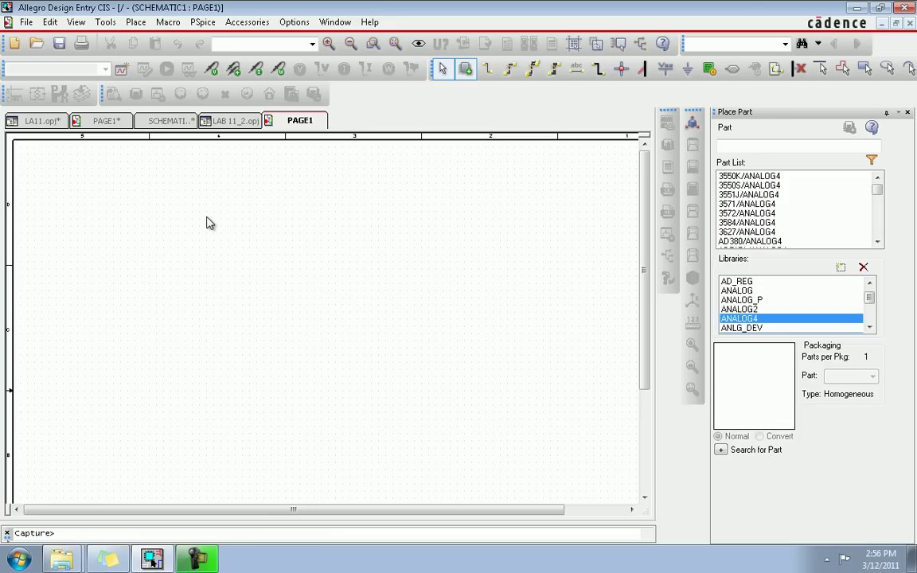
Switch to the LA11 project's schematic page with the D1N750 zener diode circuit.
left_click(94, 119)
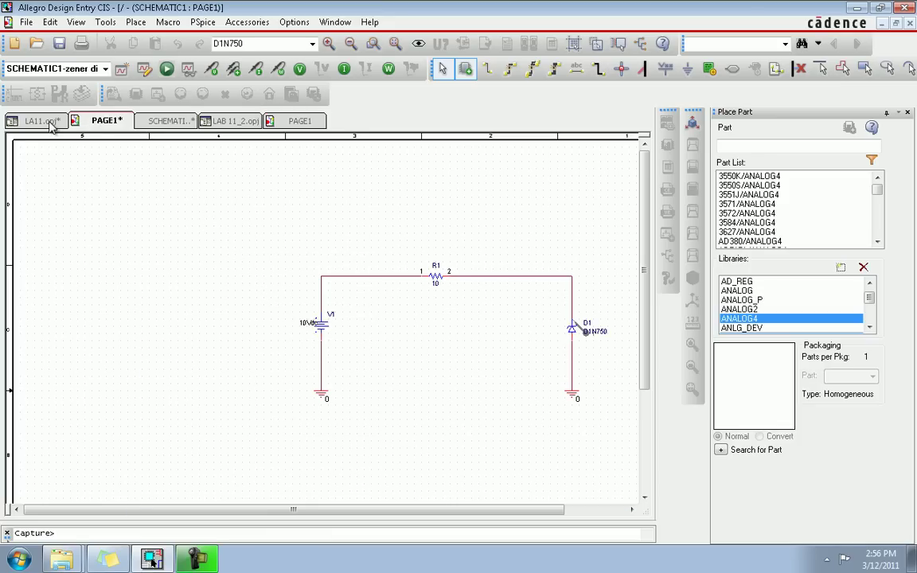